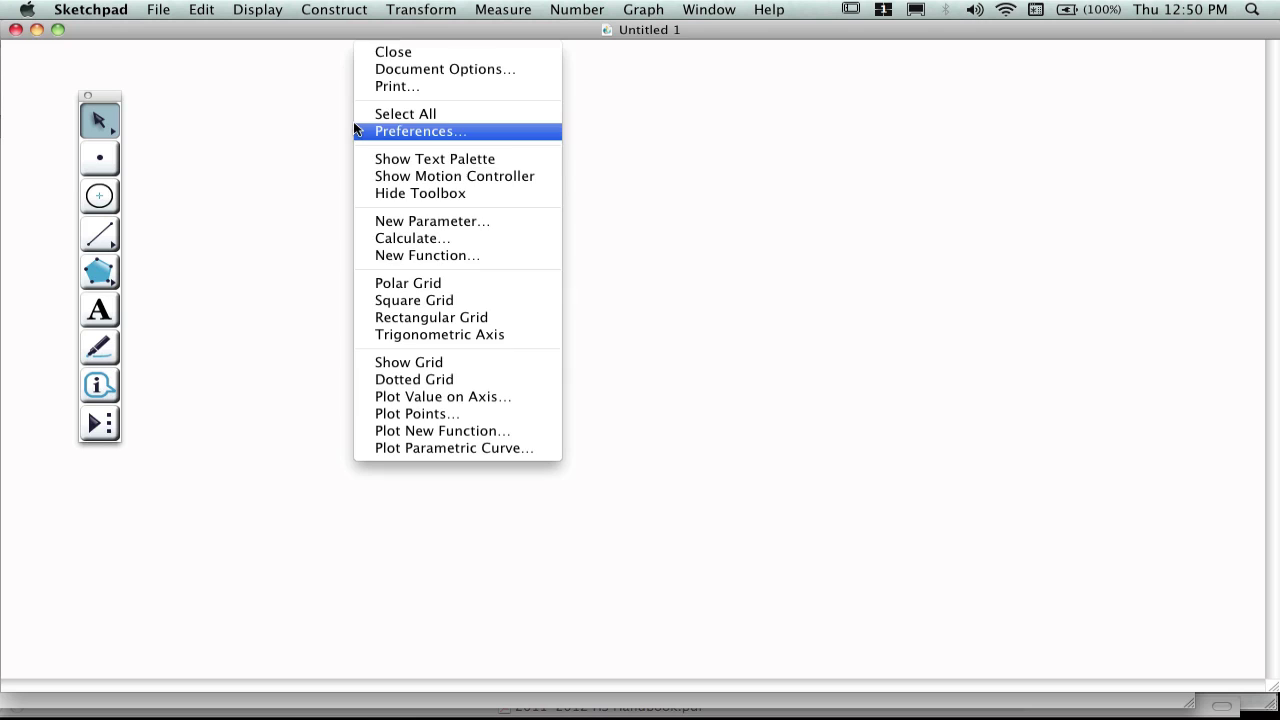
# Set up a coordinate system with a square grid in the blank sketch.
pyautogui.click(409, 302)
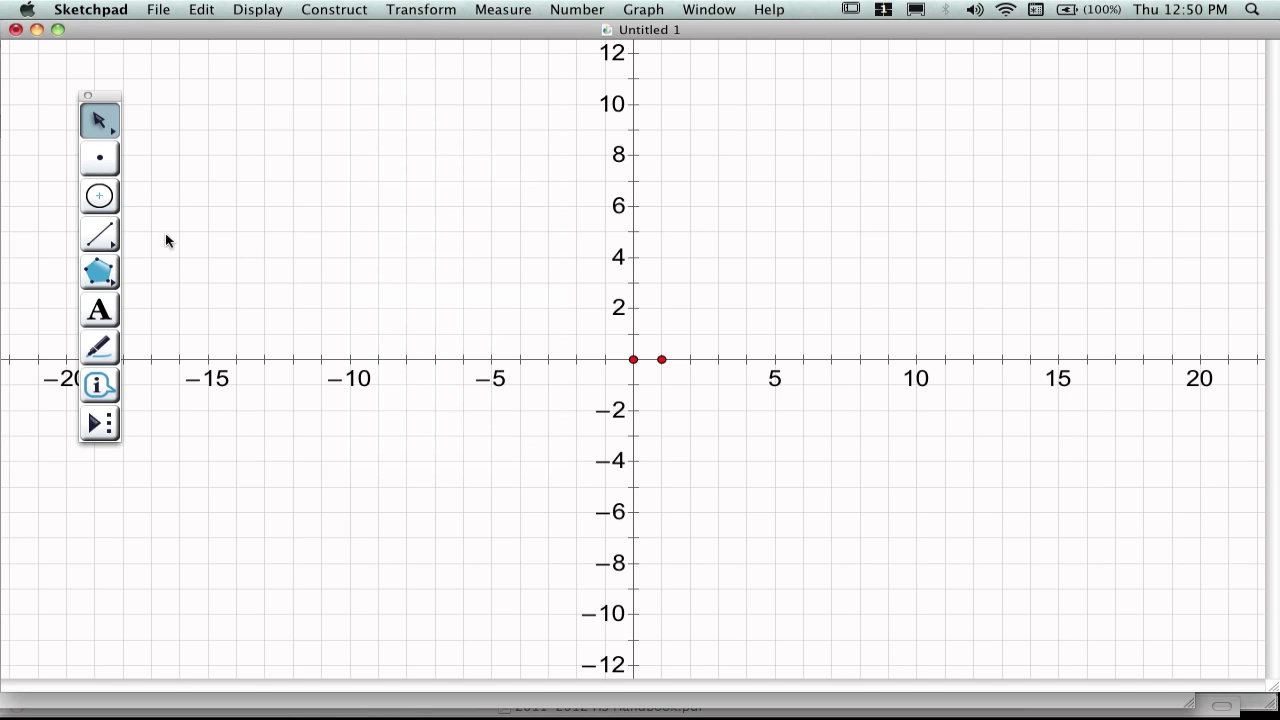
pyautogui.rightClick(254, 158)
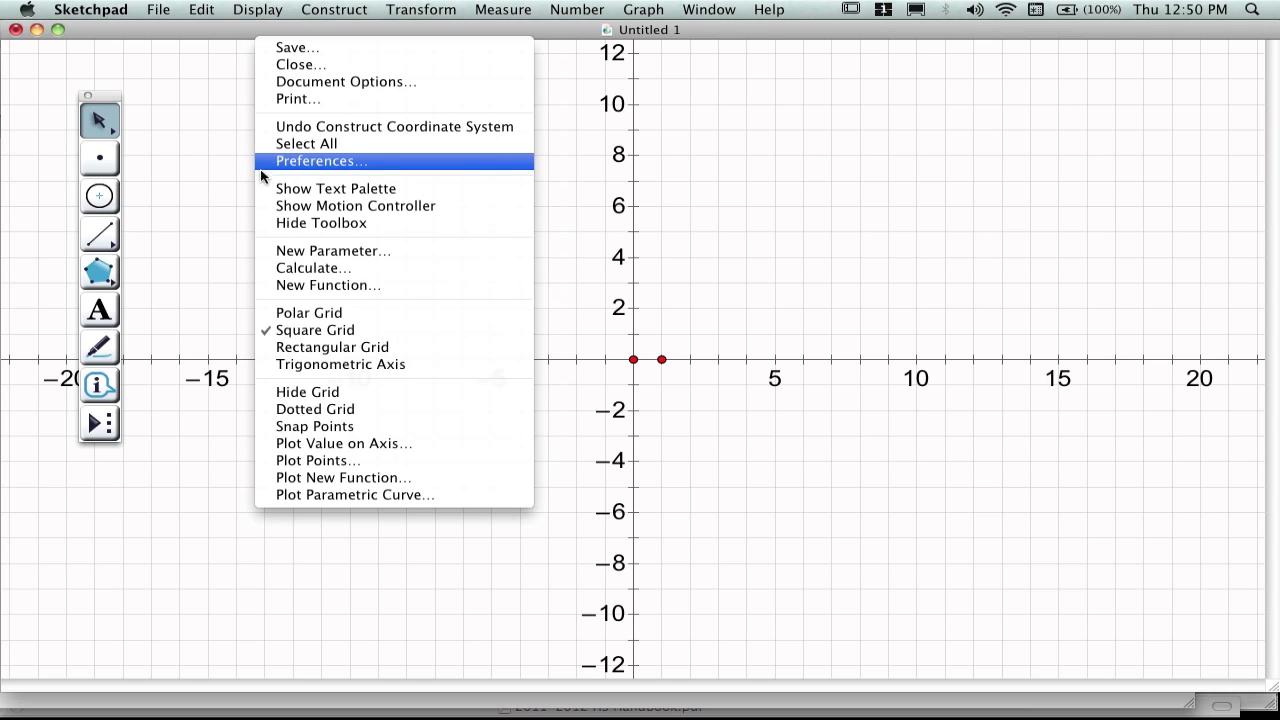
pyautogui.click(588, 228)
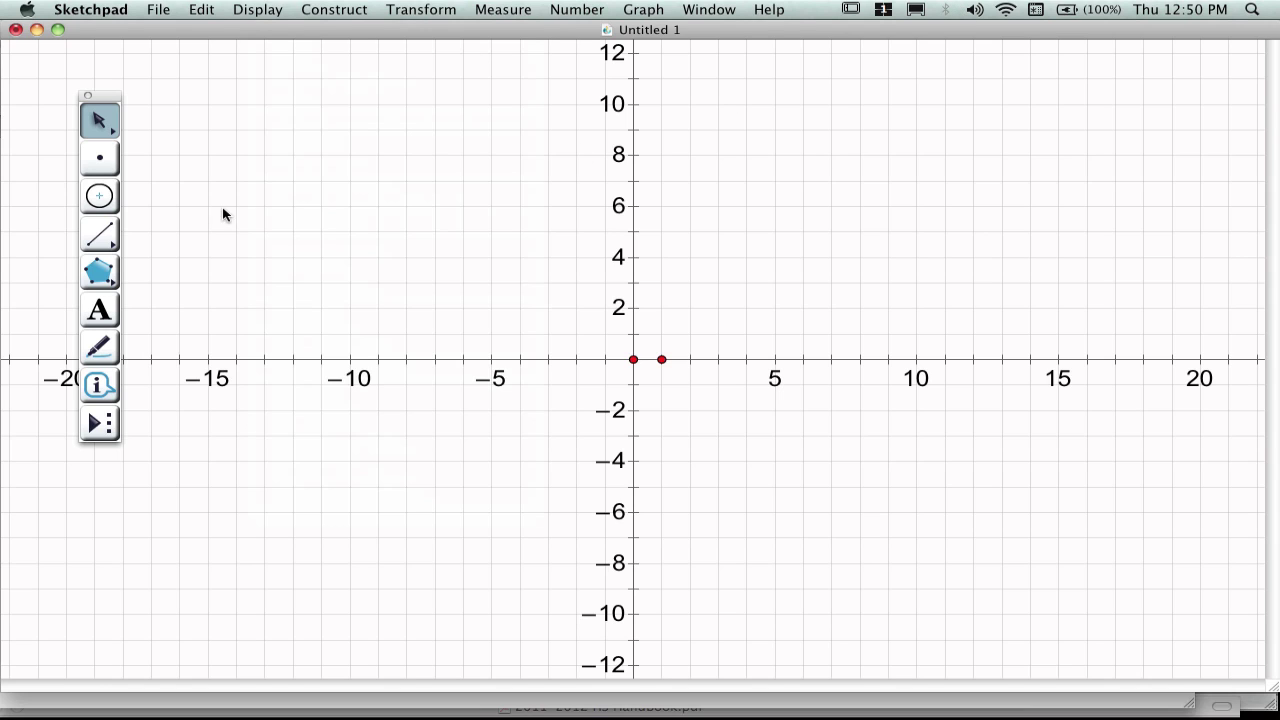
# Create a unitless parameter x with value 1.00 and place it in the grid's second quadrant.
pyautogui.rightClick(396, 186)
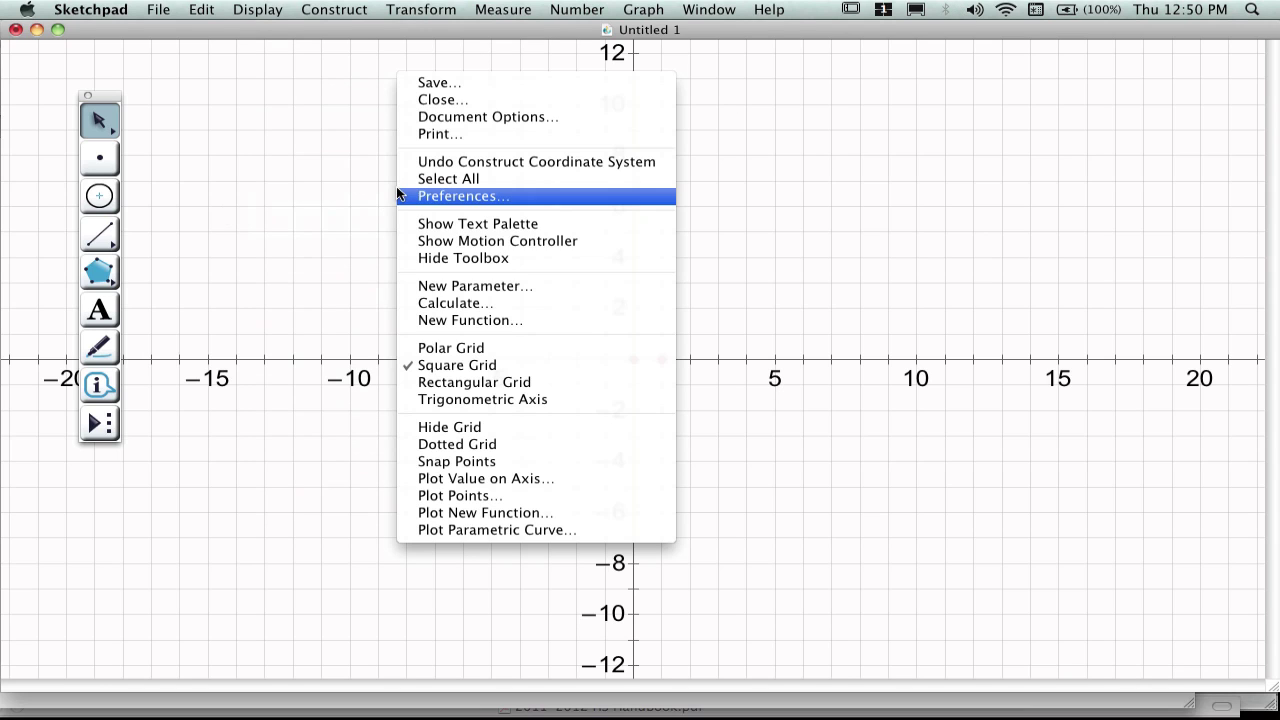
pyautogui.click(451, 292)
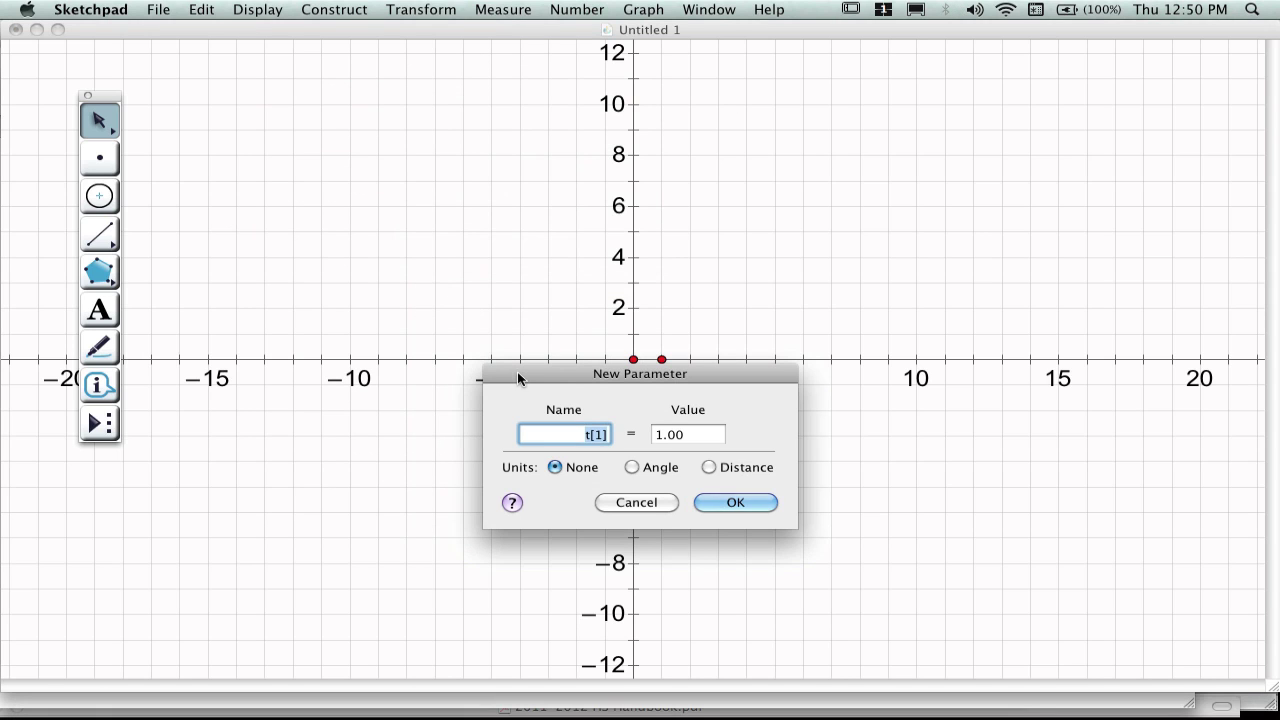
pyautogui.write('x')
pyautogui.click(739, 505)
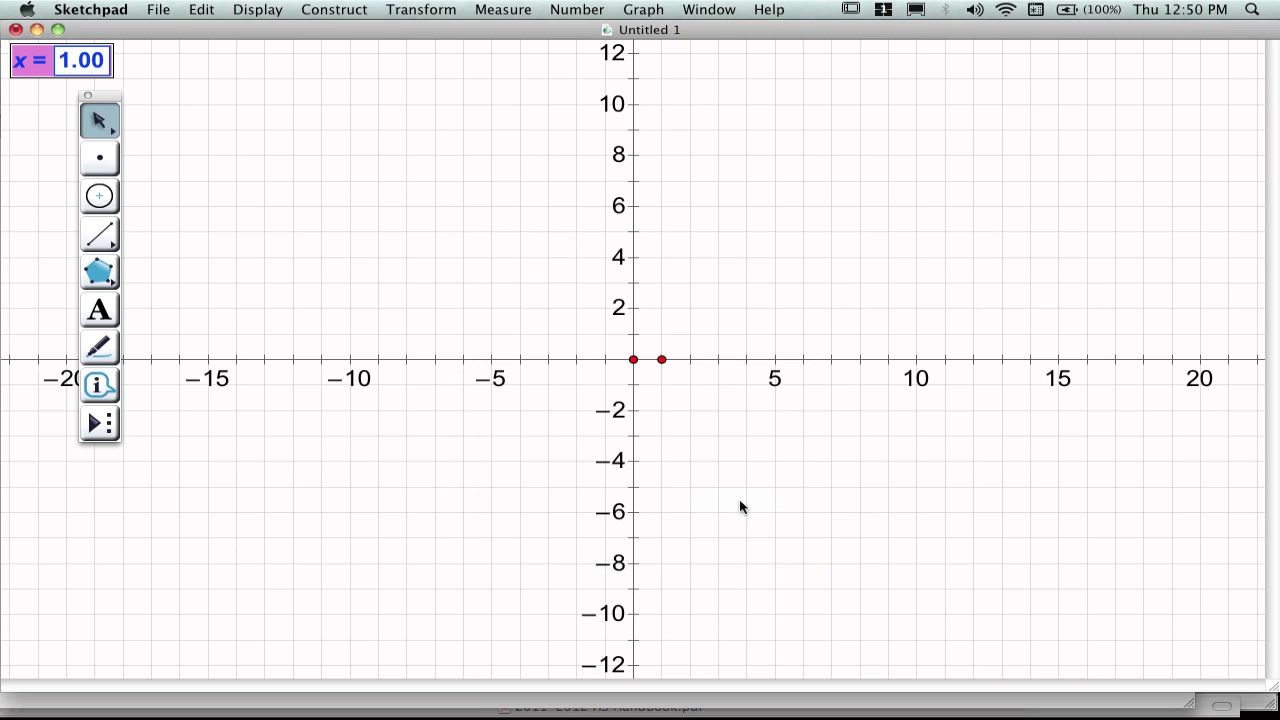
pyautogui.moveTo(34, 61); pyautogui.dragTo(250, 137)
# Create a unitless parameter y with value 1.00 directly below parameter x.
pyautogui.rightClick(250, 162)
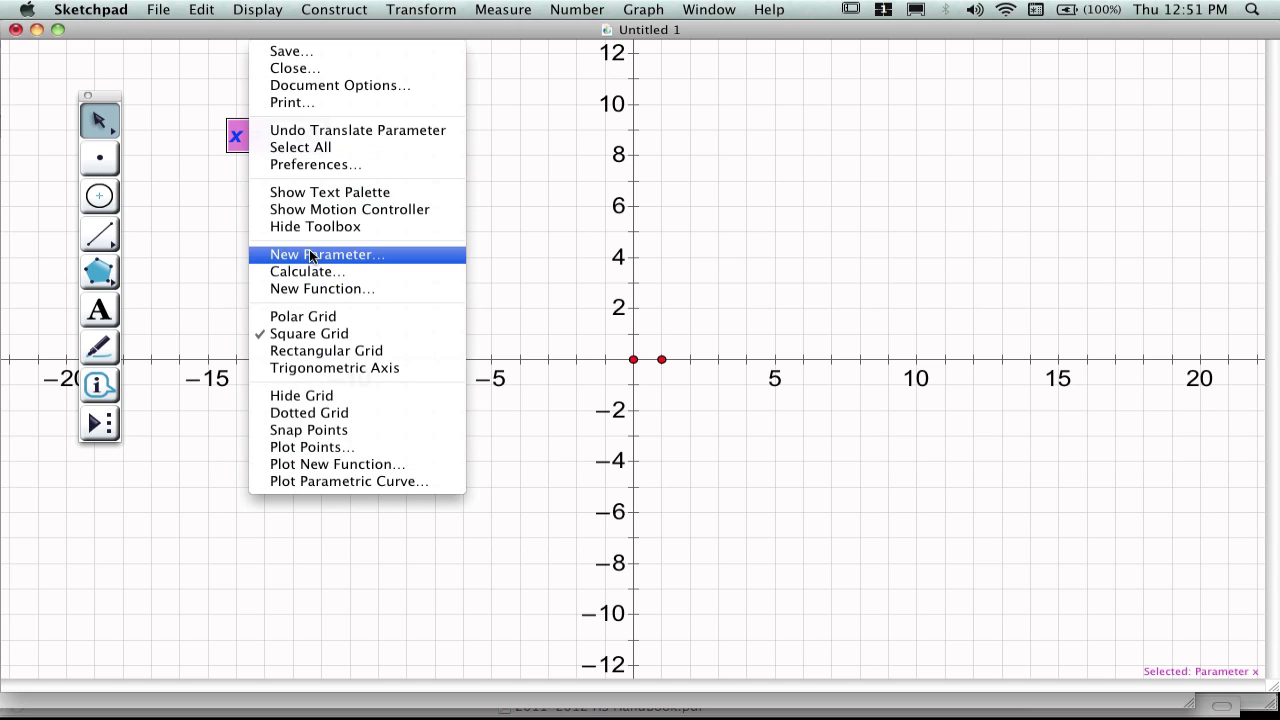
pyautogui.click(312, 254)
pyautogui.write('y')
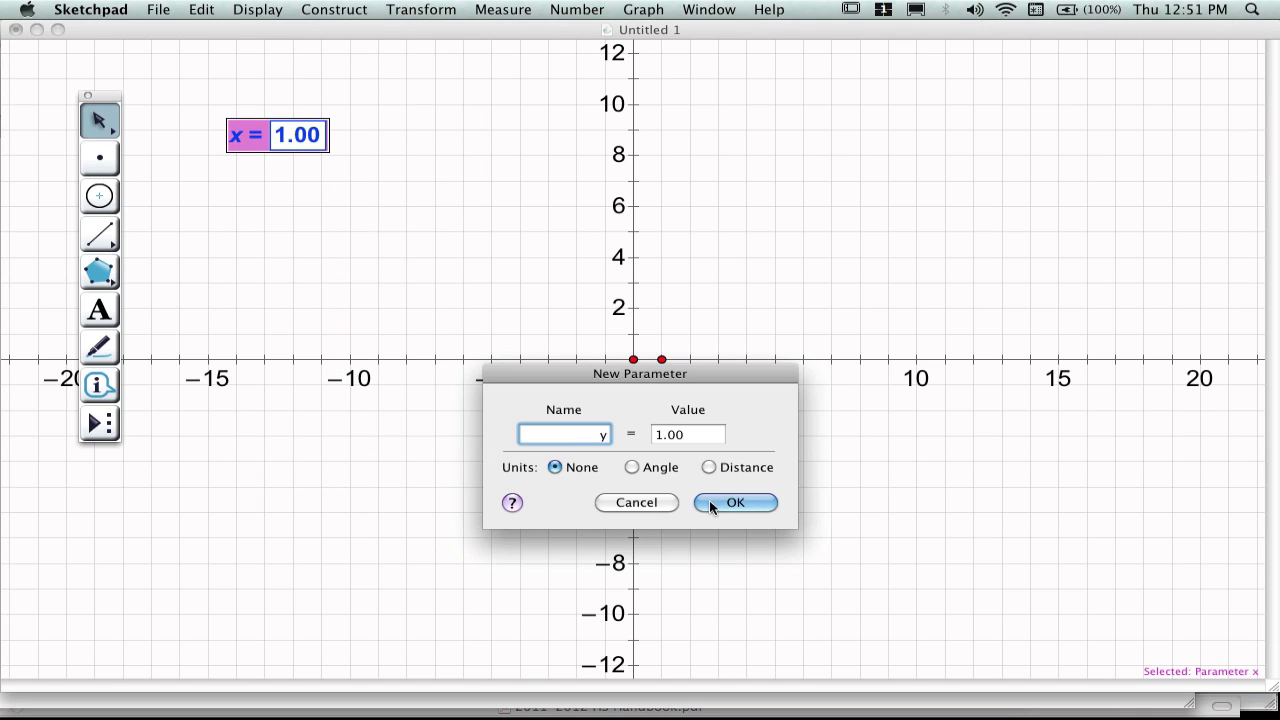
pyautogui.click(709, 502)
pyautogui.click(332, 180)
# Plot parameters x and y as the point (x, y) on the grid.
pyautogui.click(256, 132)
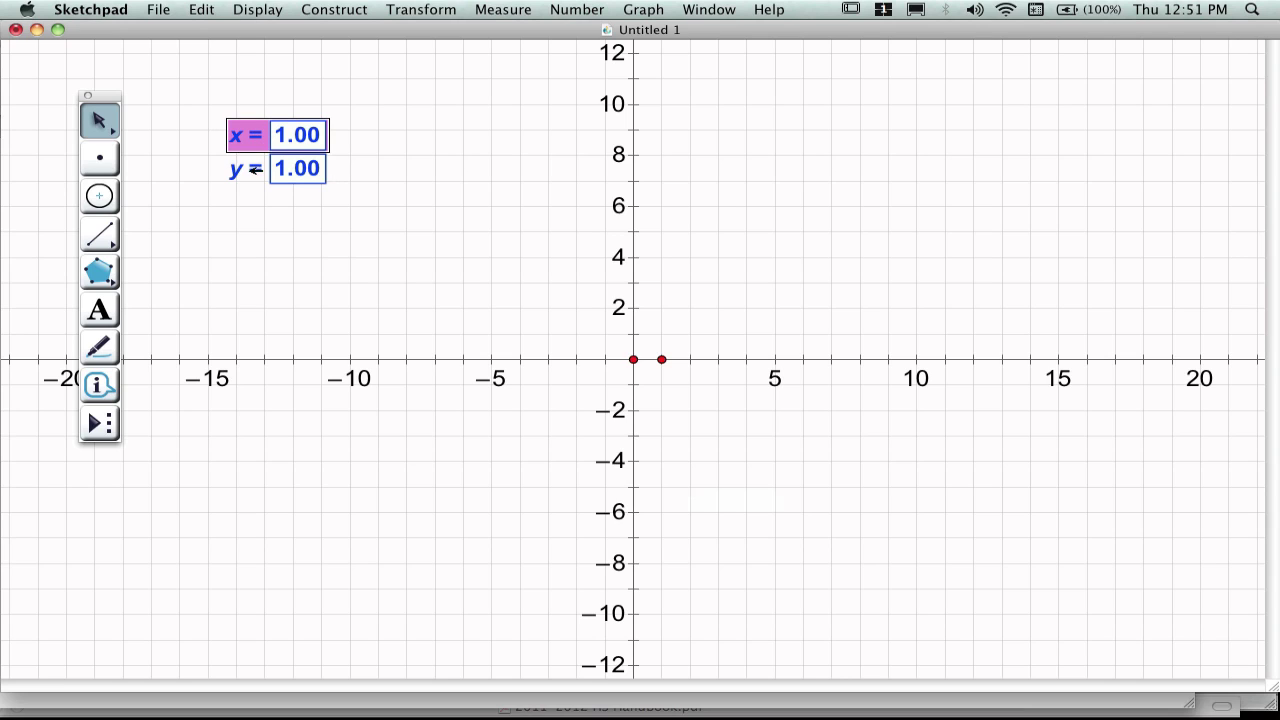
pyautogui.keyDown('shift'); pyautogui.click(255, 170); pyautogui.keyUp('shift')
pyautogui.click(645, 8)
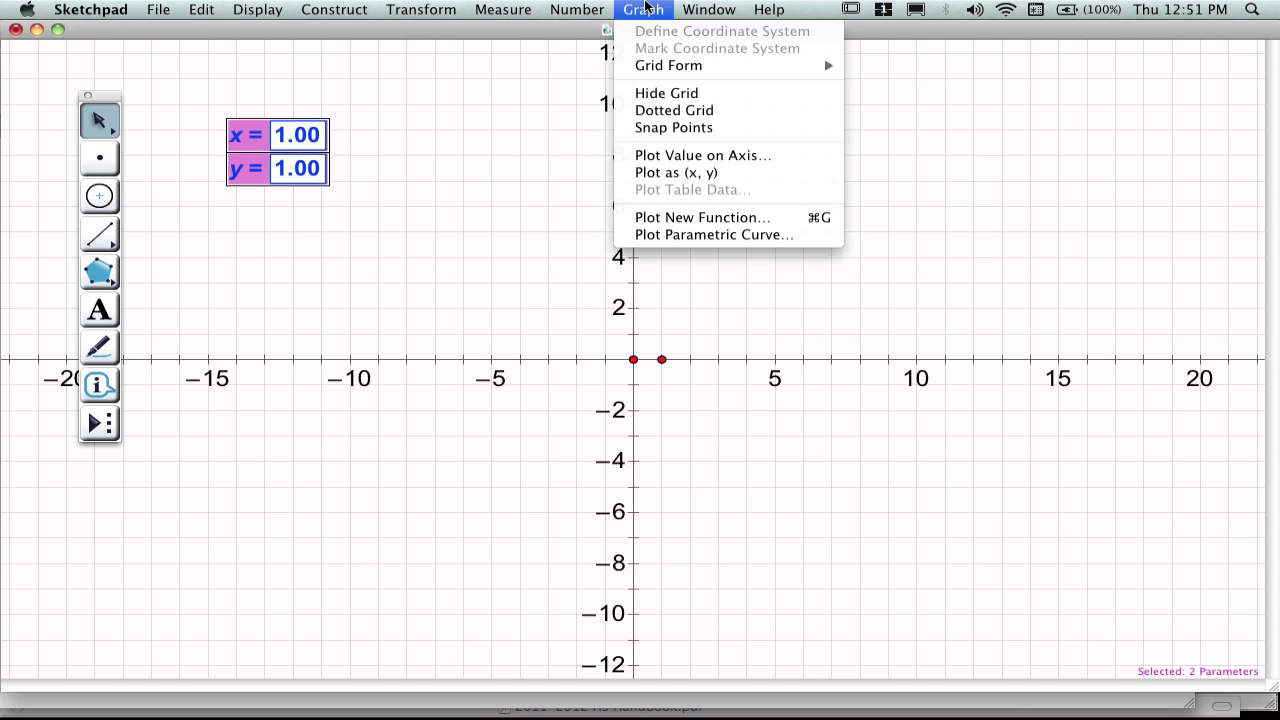
pyautogui.click(677, 176)
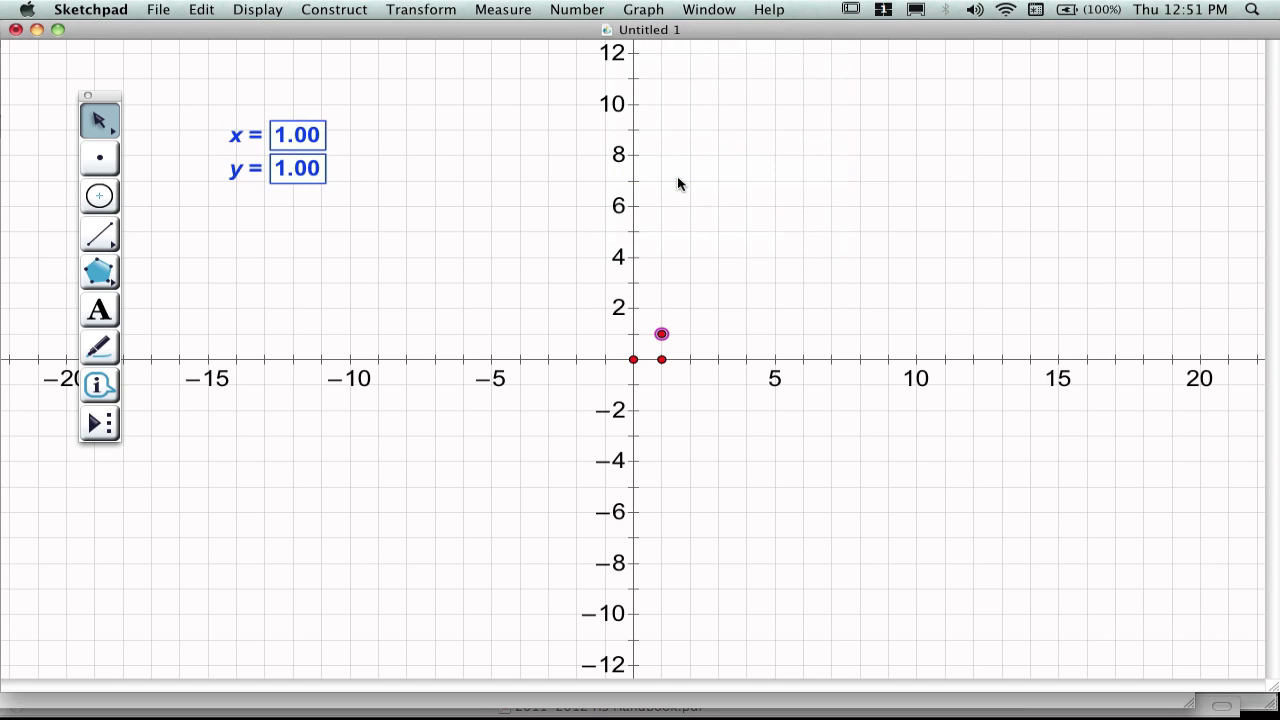
pyautogui.click(686, 304)
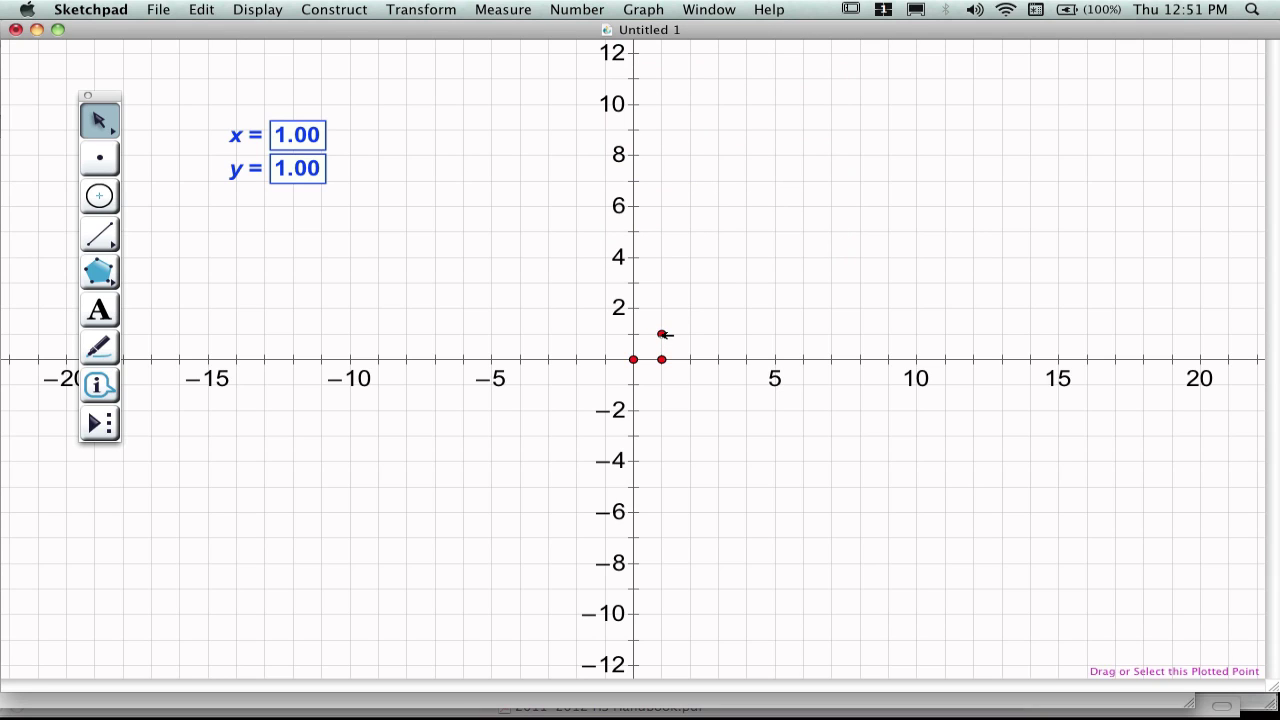
# Calculate x + y from the two parameters and place the result beside them.
pyautogui.rightClick(368, 221)
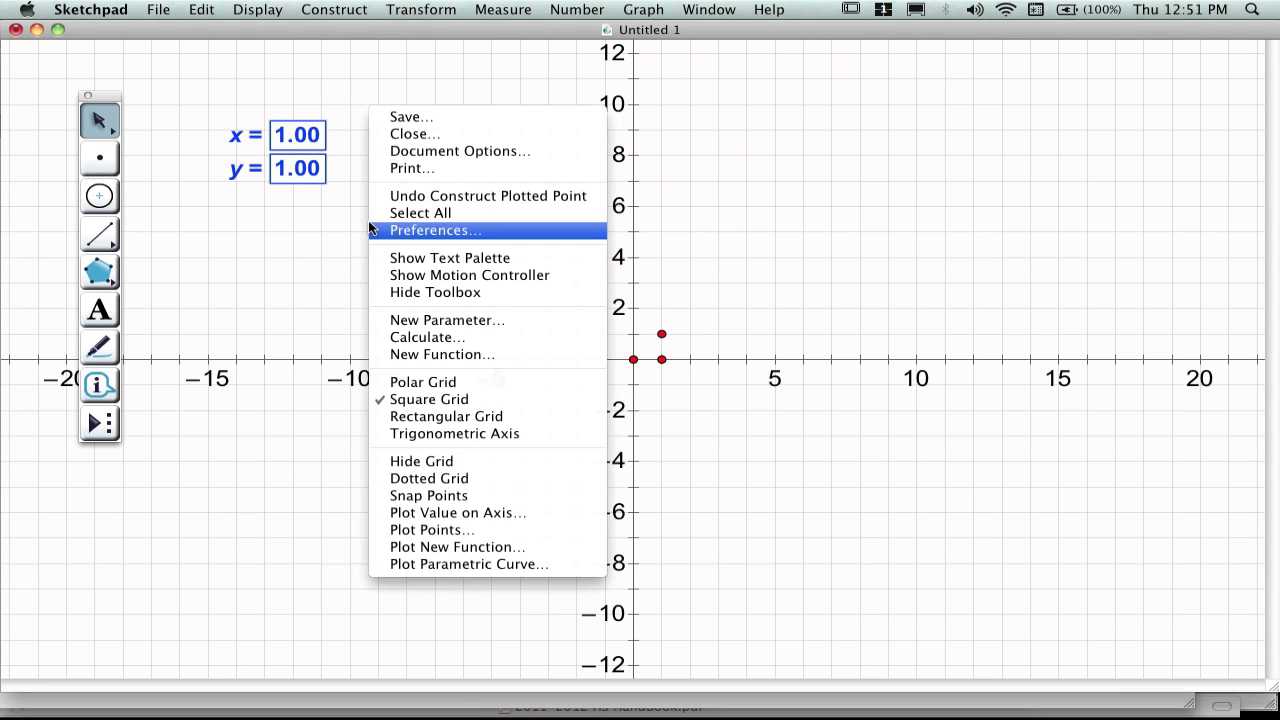
pyautogui.click(434, 341)
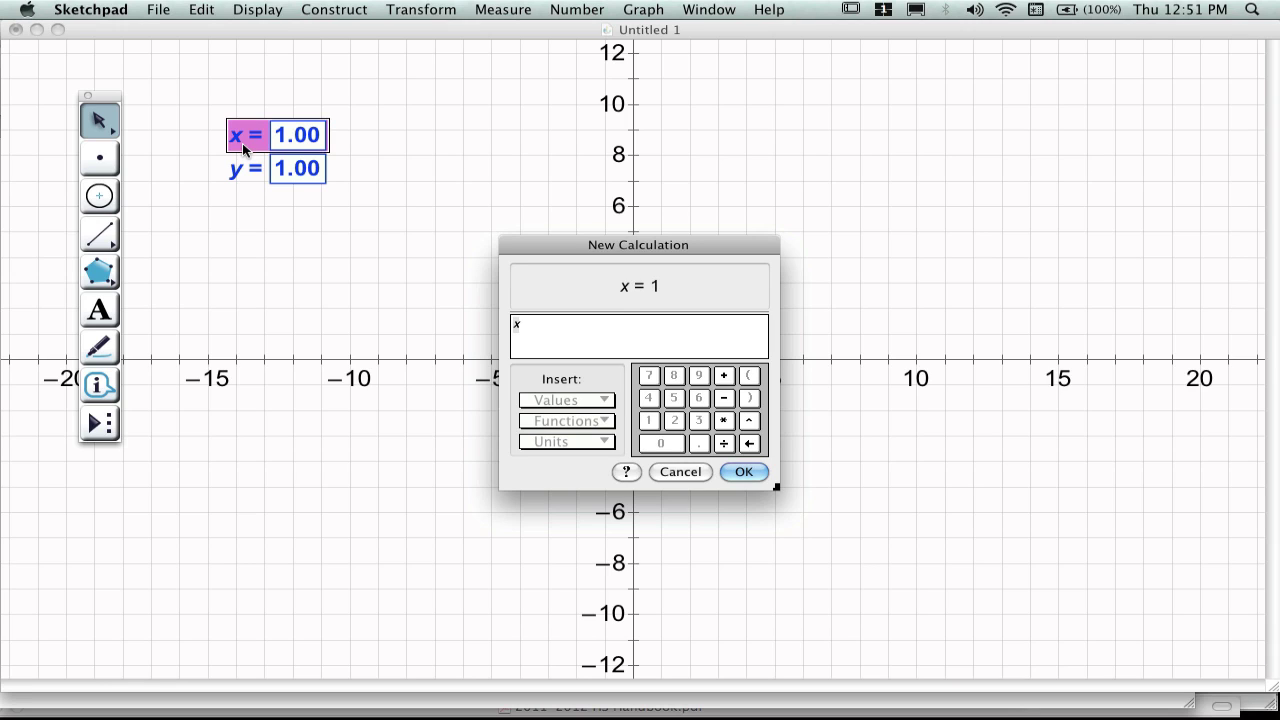
pyautogui.write('+')
pyautogui.click(237, 165)
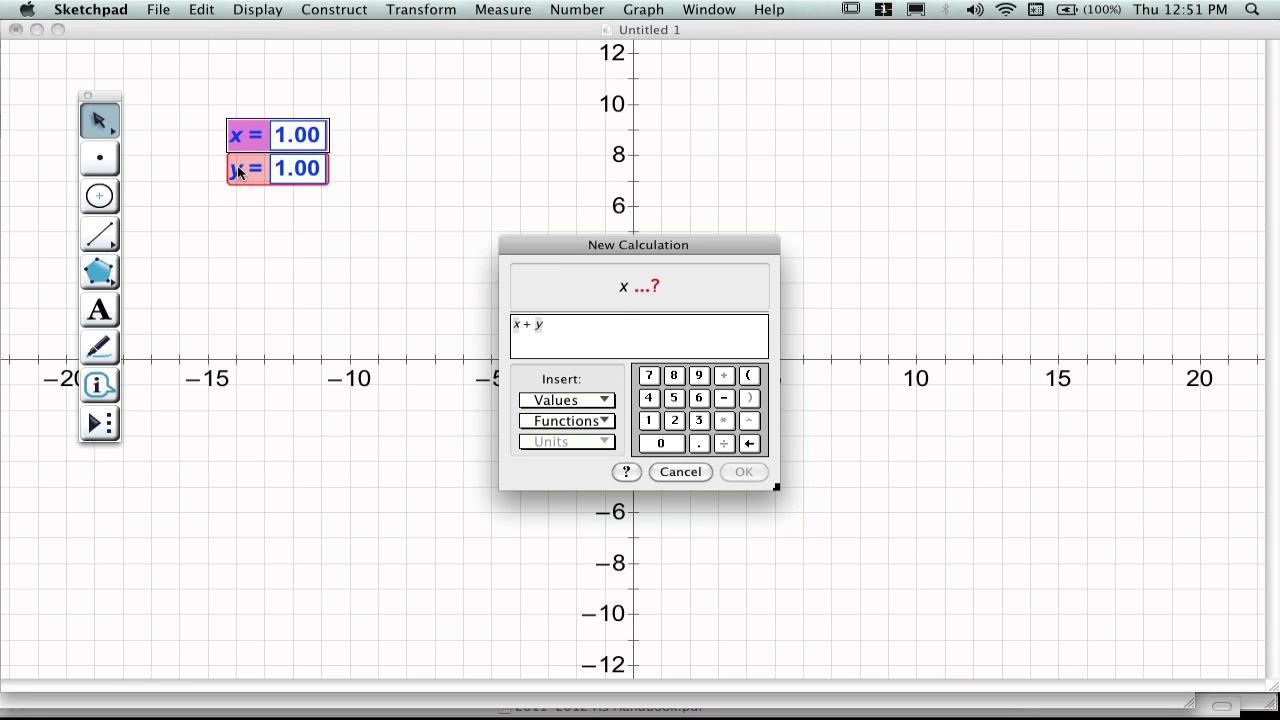
pyautogui.press('Return')
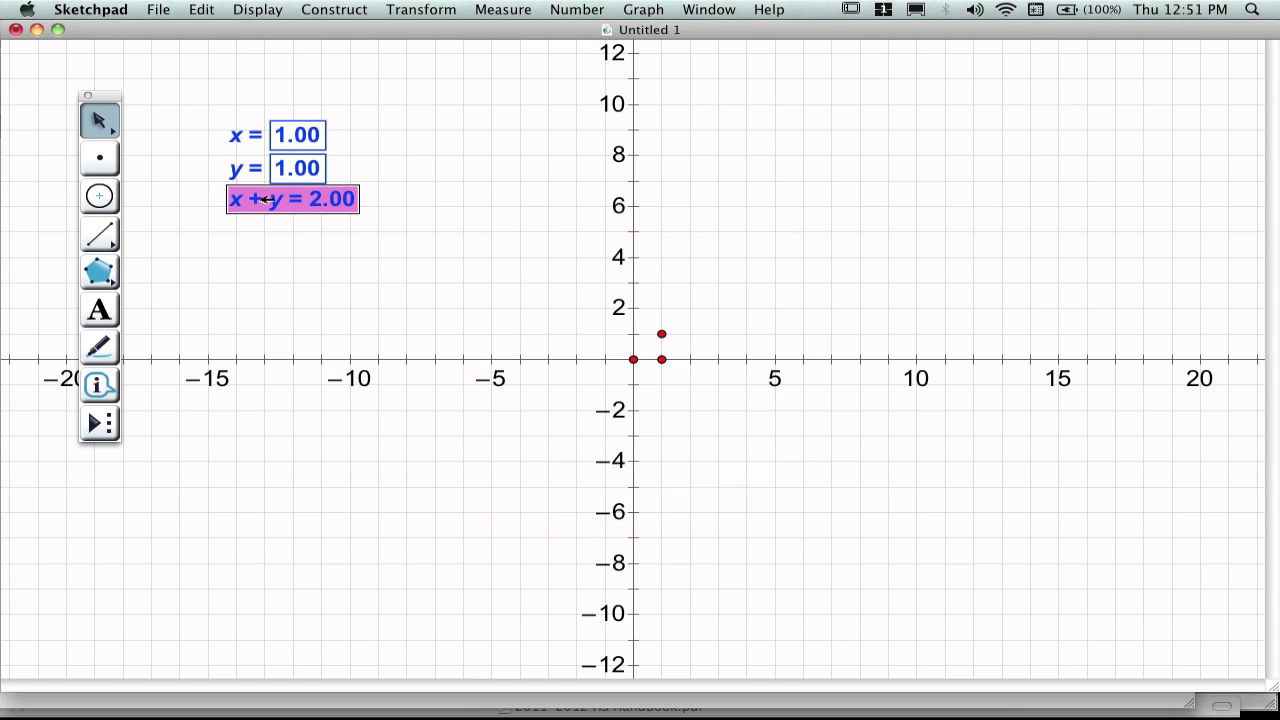
pyautogui.moveTo(265, 198); pyautogui.dragTo(390, 149)
pyautogui.click(409, 217)
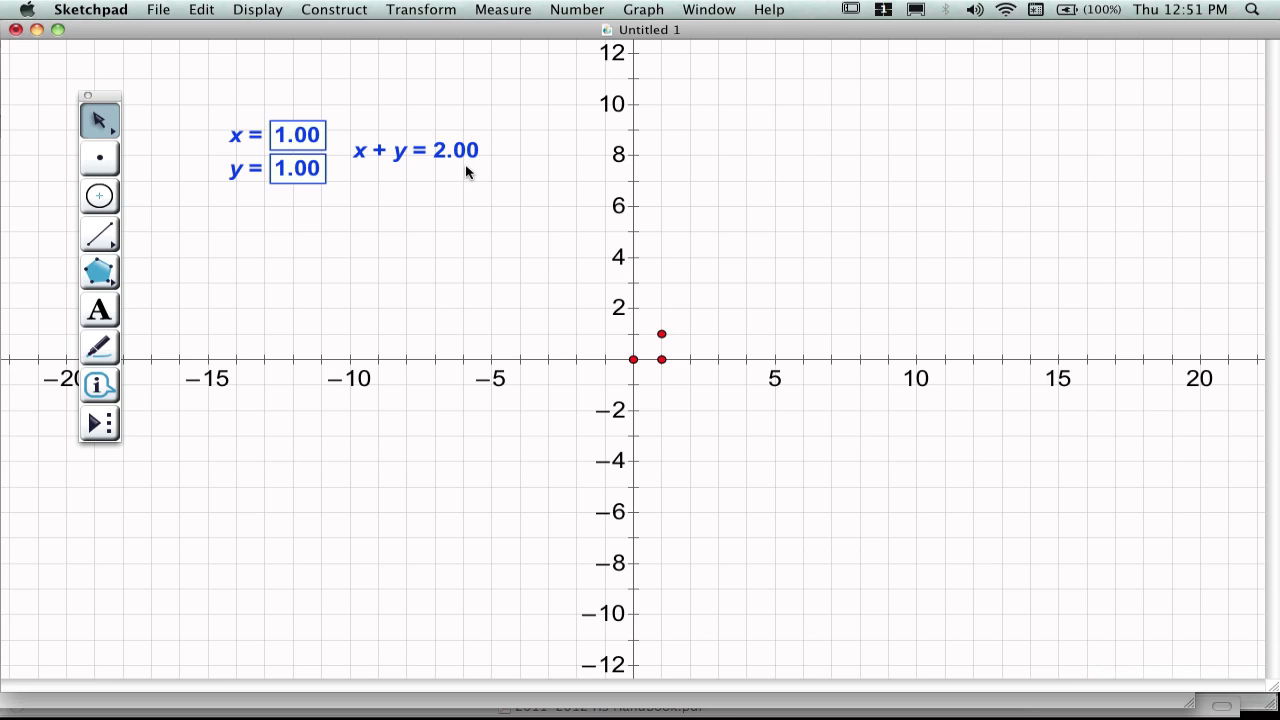
# Draw a short line segment below the parameters and reposition its endpoints slightly closer to the calculation.
pyautogui.click(108, 230)
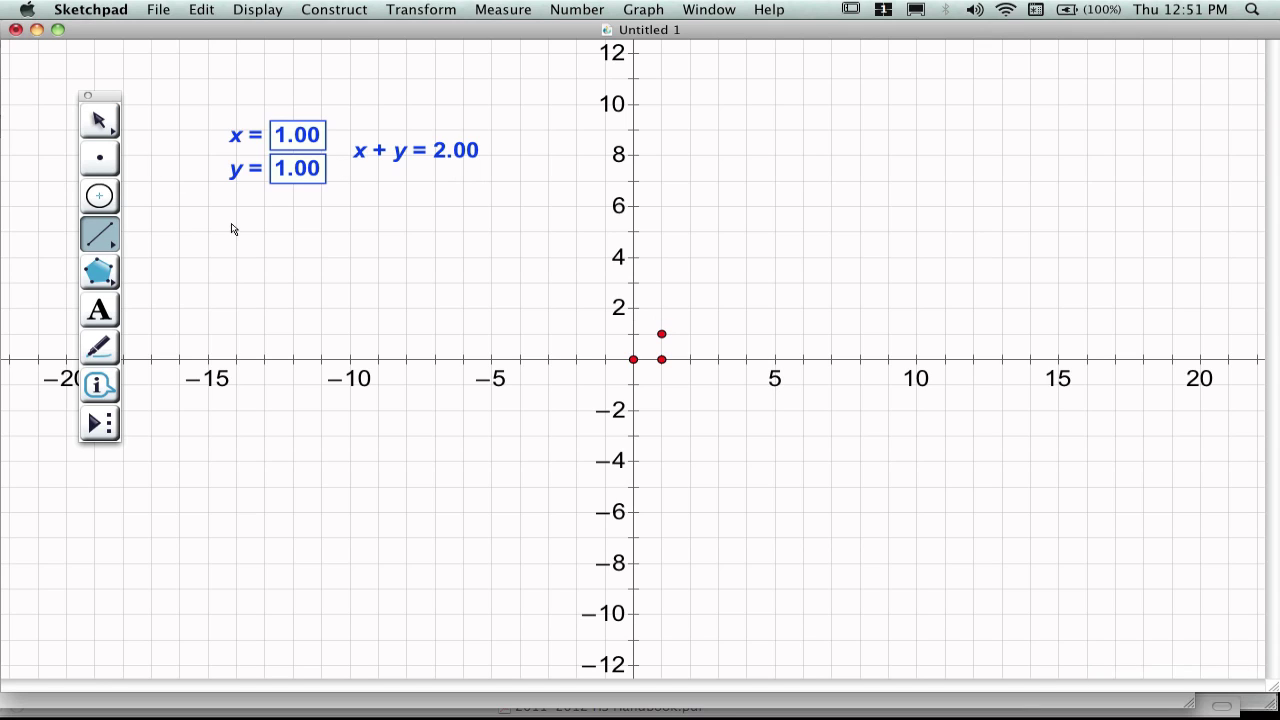
pyautogui.click(203, 223)
pyautogui.click(264, 219)
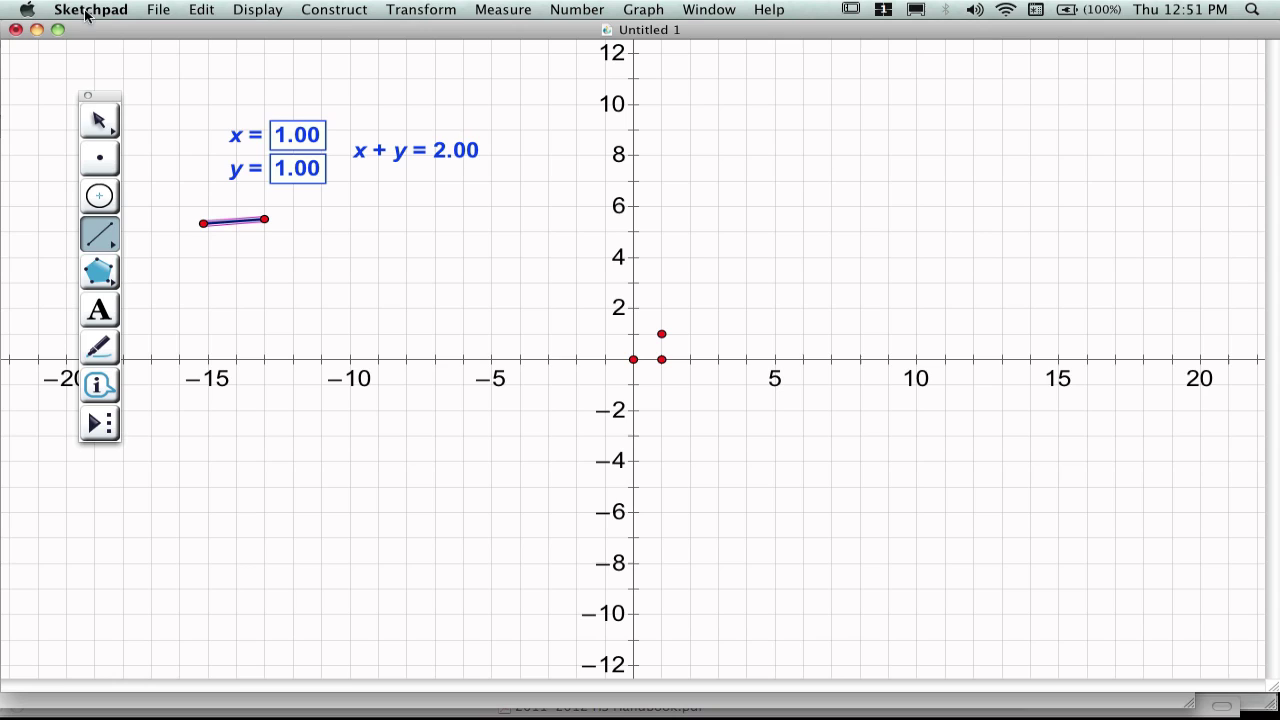
pyautogui.click(99, 118)
pyautogui.click(205, 188)
pyautogui.moveTo(239, 222)
pyautogui.mouseDown()
pyautogui.moveTo(323, 214)
pyautogui.moveTo(303, 212)
pyautogui.mouseUp()
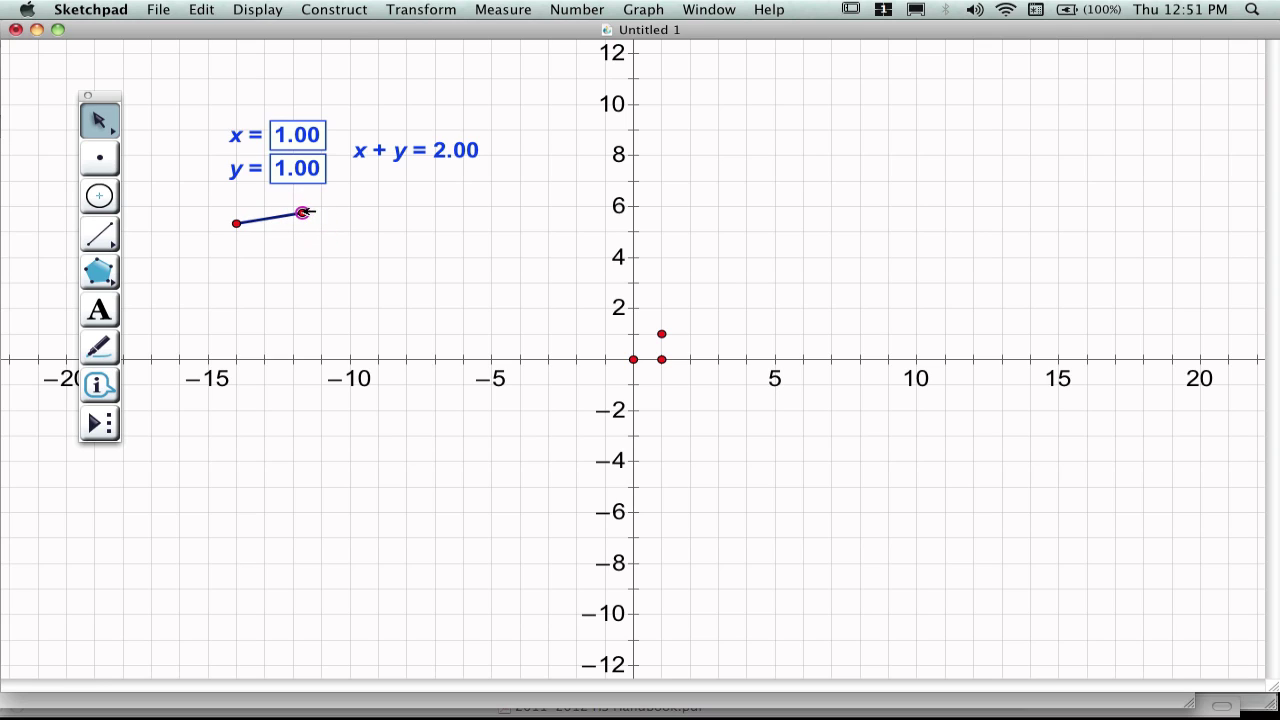
pyautogui.click(402, 258)
# Add a calculation for x + 1 using parameter x.
pyautogui.rightClick(412, 249)
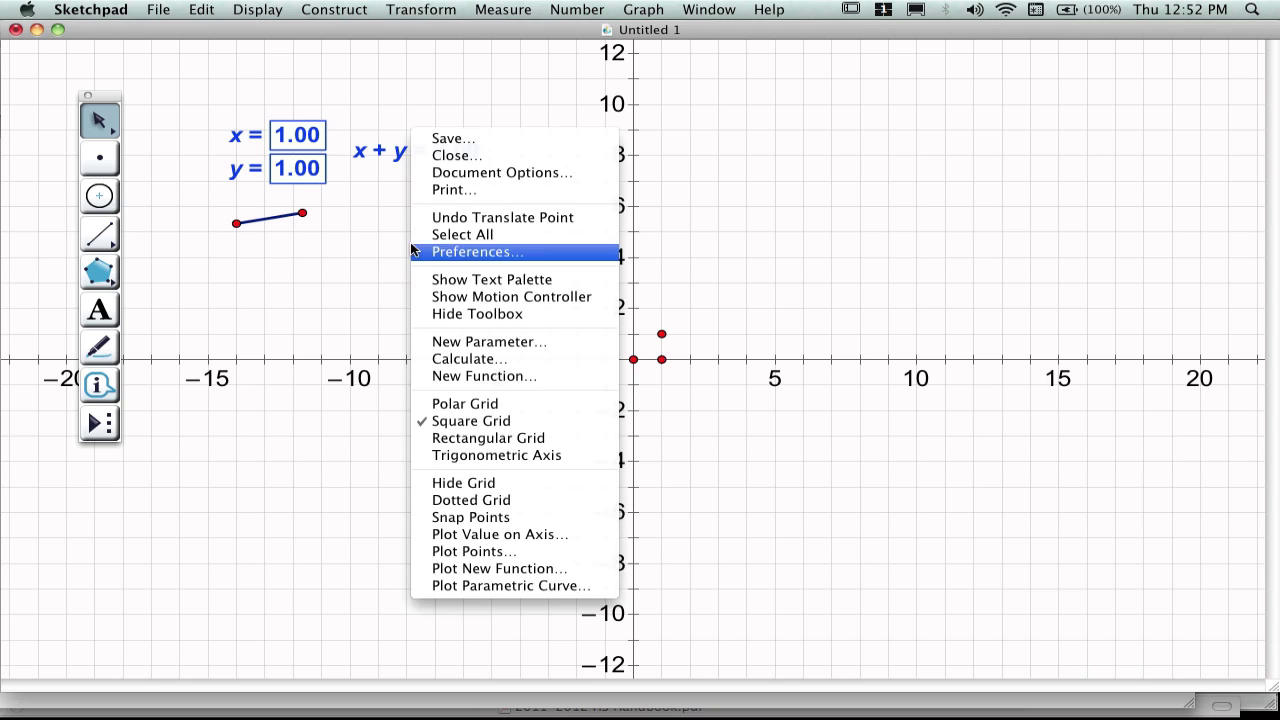
pyautogui.click(455, 359)
pyautogui.click(238, 135)
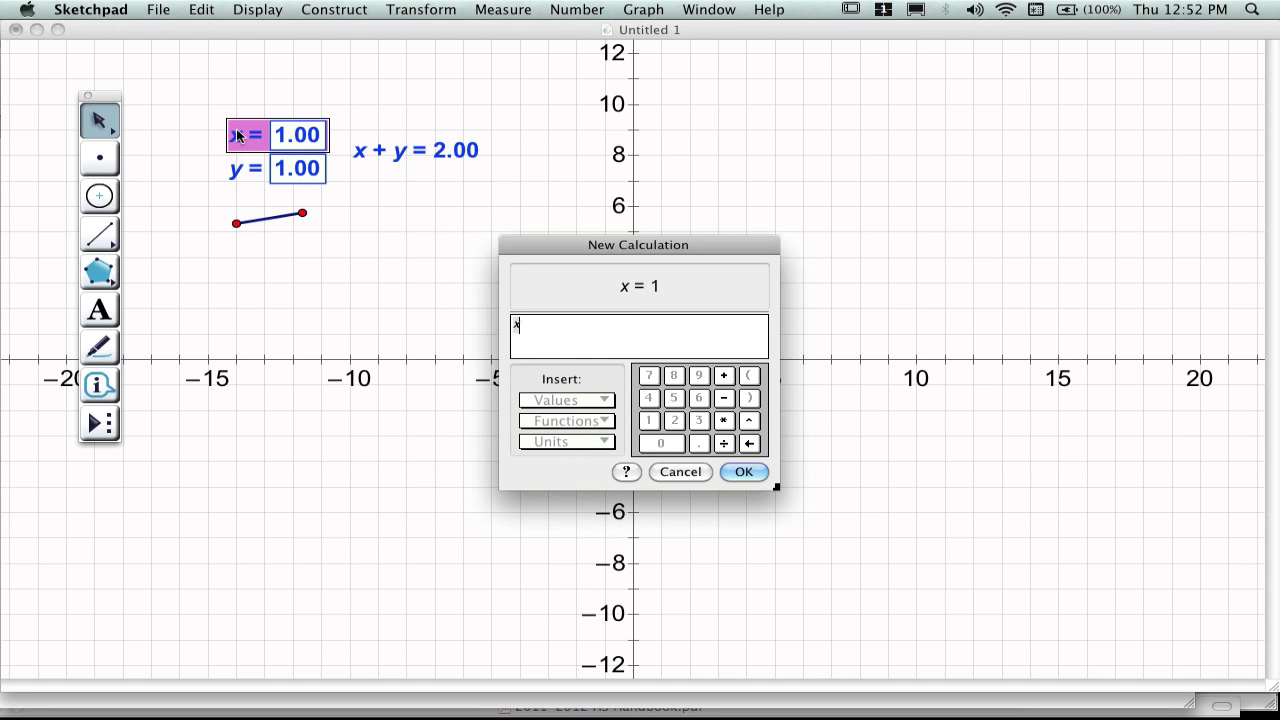
pyautogui.write('+1')
pyautogui.press('Return')
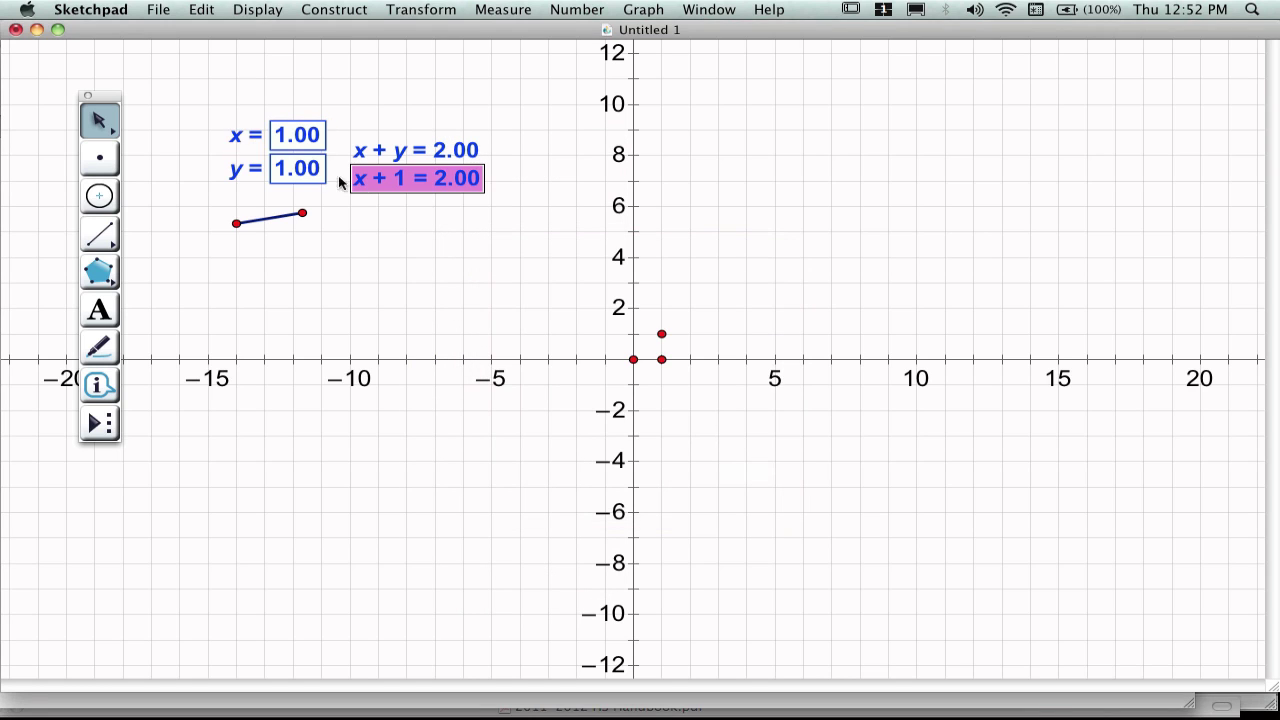
# Calculate y + (x + y) from parameter y and the sum, and move it together with x + 1 below the x + y calculation.
pyautogui.rightClick(397, 226)
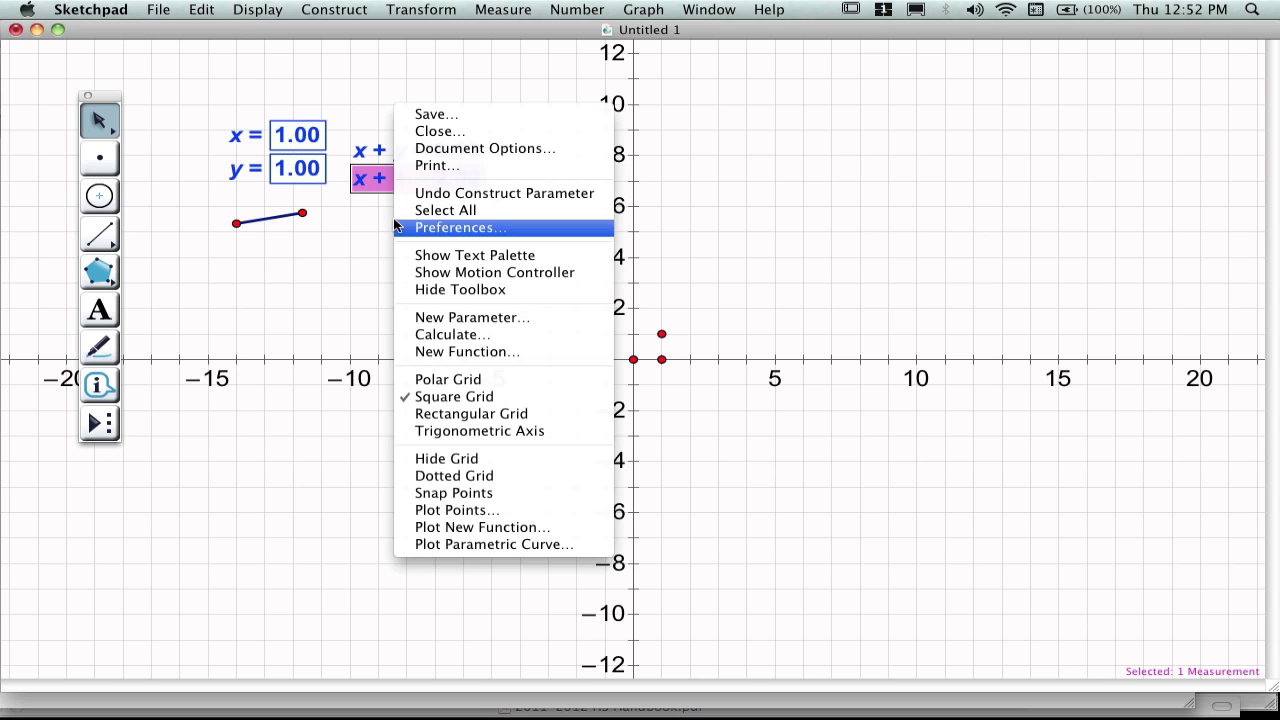
pyautogui.click(447, 335)
pyautogui.click(253, 178)
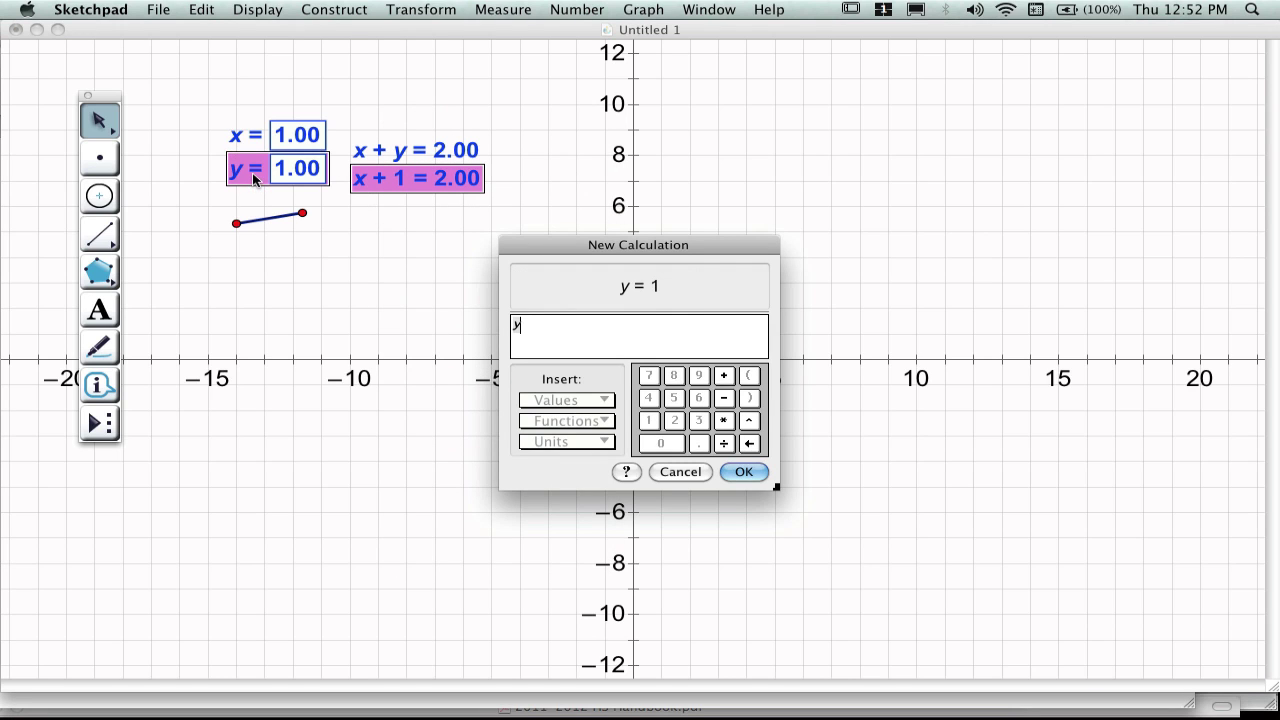
pyautogui.write('+')
pyautogui.click(382, 143)
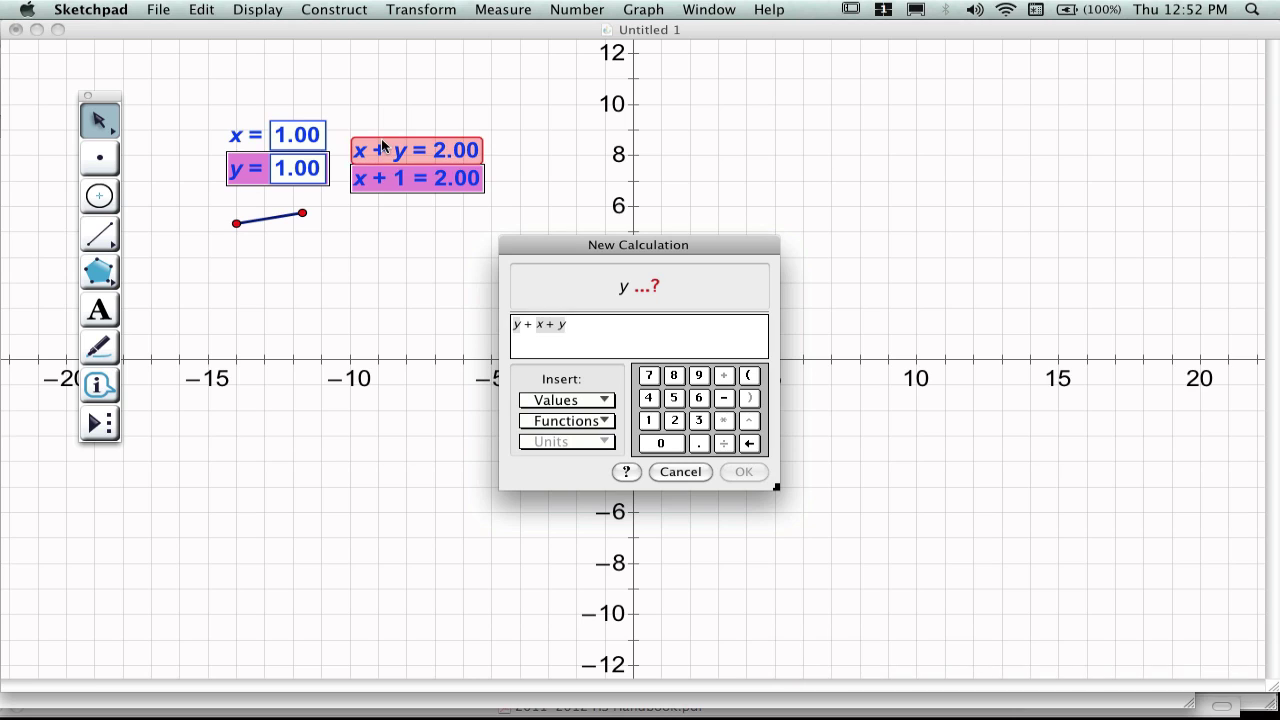
pyautogui.press('Return')
pyautogui.moveTo(514, 166); pyautogui.dragTo(452, 255)
pyautogui.click(450, 287)
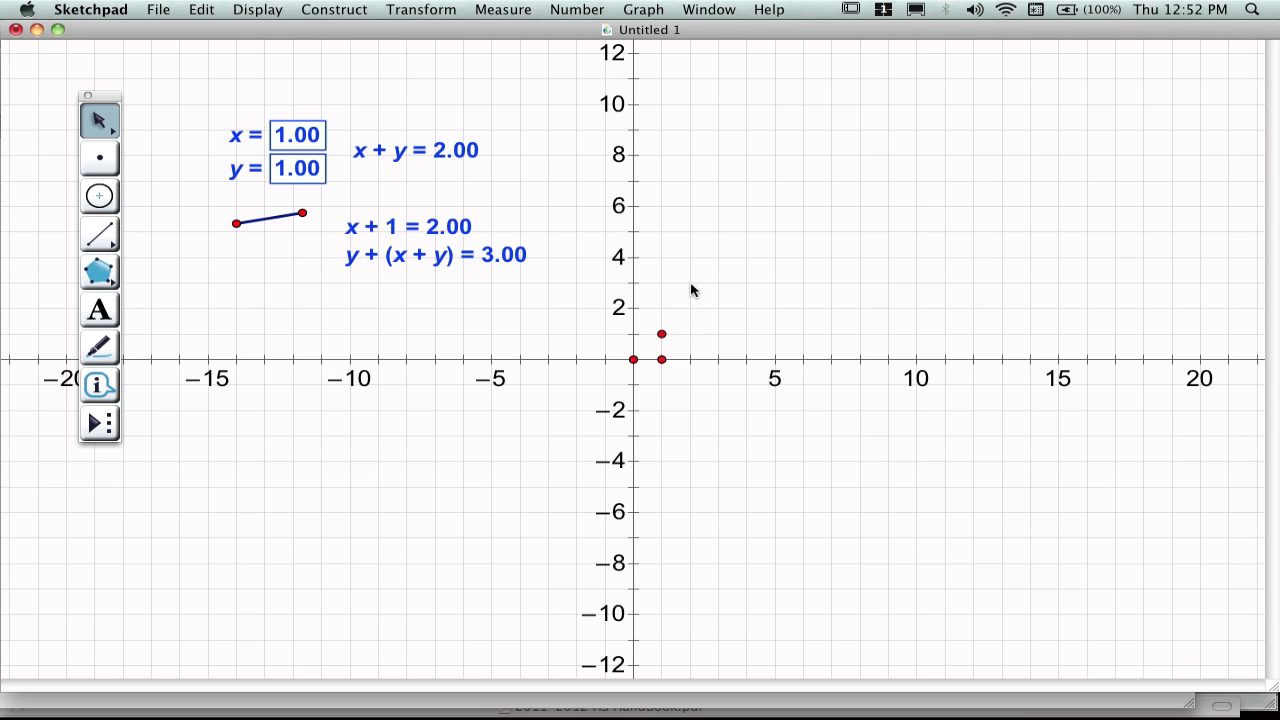
# Plot the calculations x + 1 and y + (x + y) as a second point's coordinates.
pyautogui.click(476, 224)
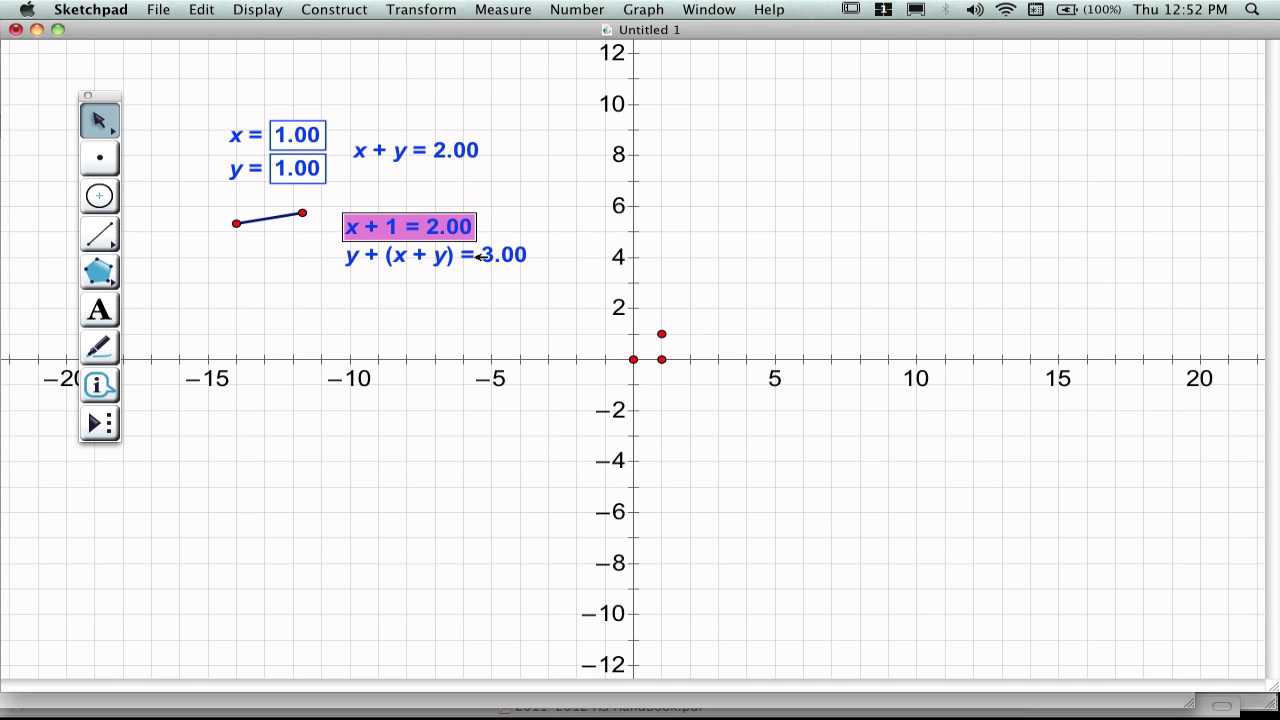
pyautogui.keyDown('shift'); pyautogui.click(479, 256); pyautogui.keyUp('shift')
pyautogui.click(629, 14)
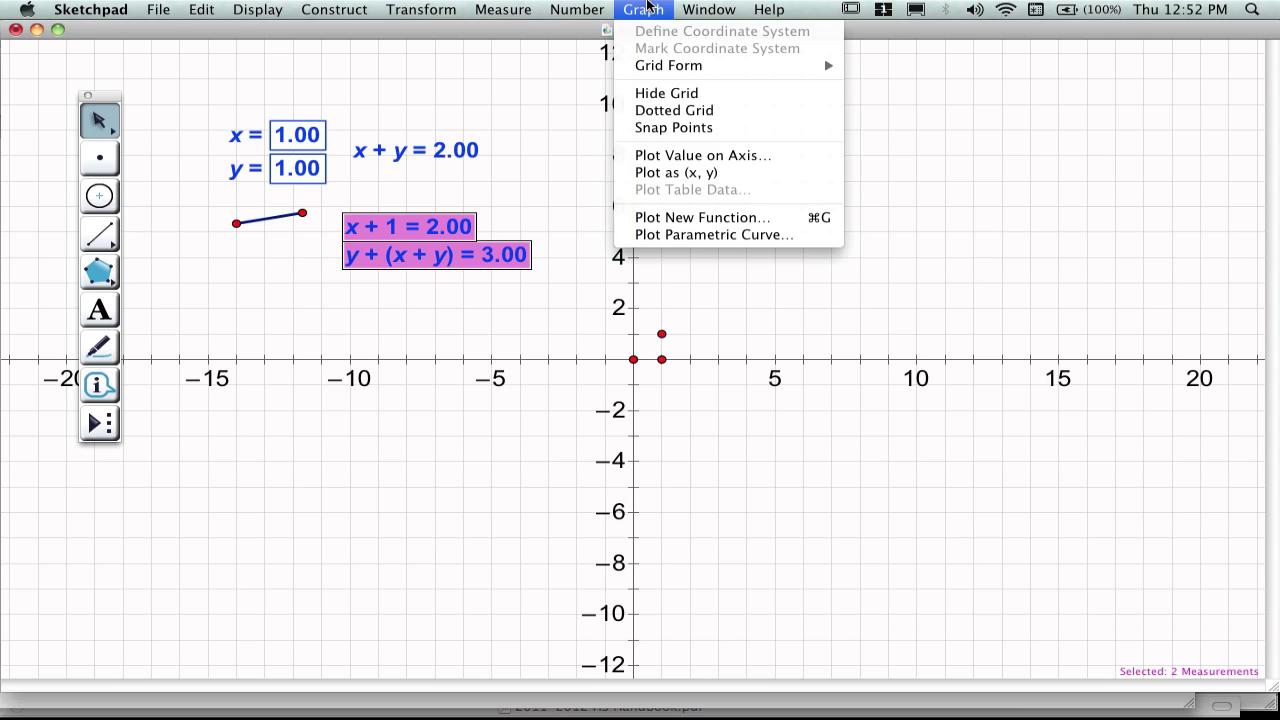
pyautogui.click(672, 174)
# Construct a line through the two plotted points.
pyautogui.click(661, 334)
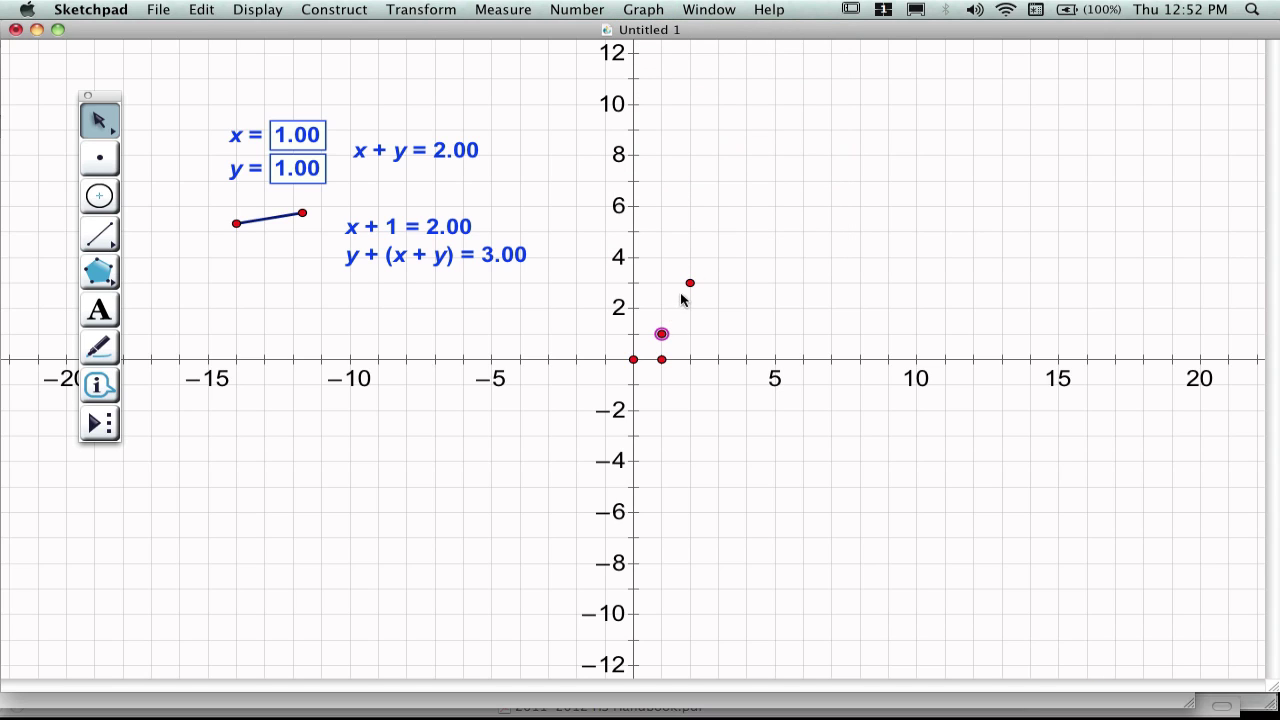
pyautogui.click(421, 9)
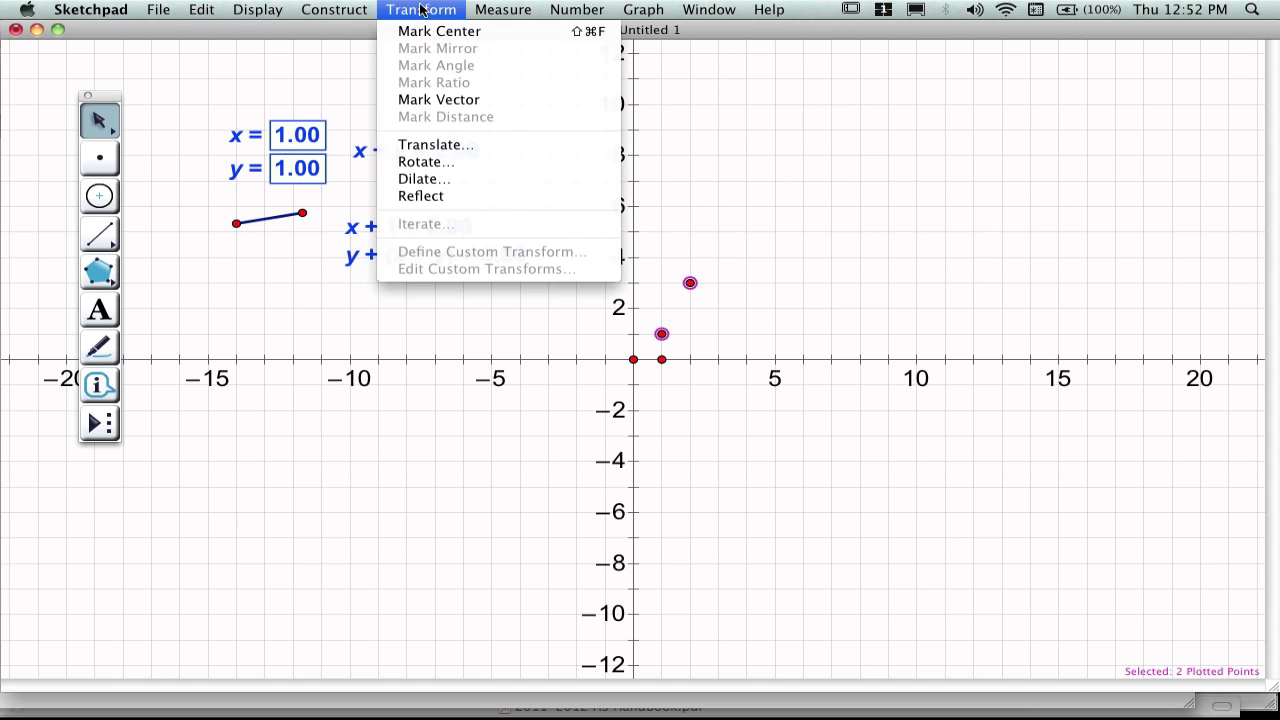
pyautogui.moveTo(348, 9)
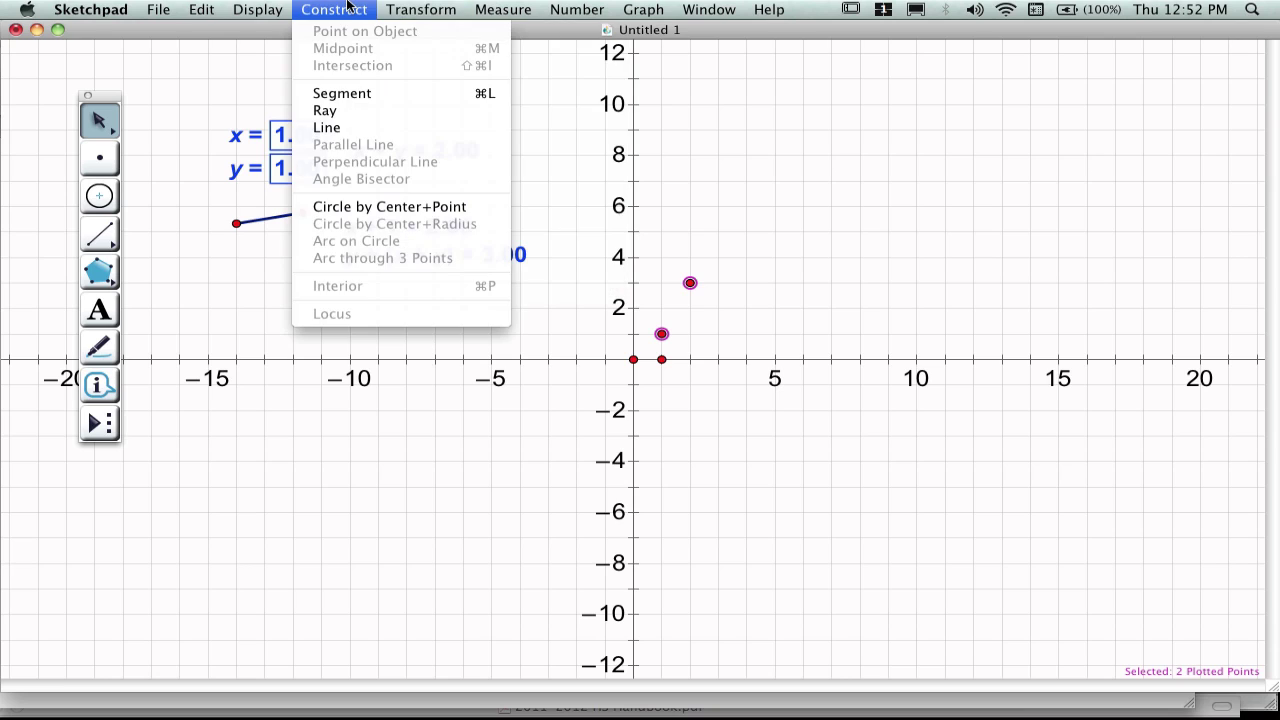
pyautogui.click(348, 130)
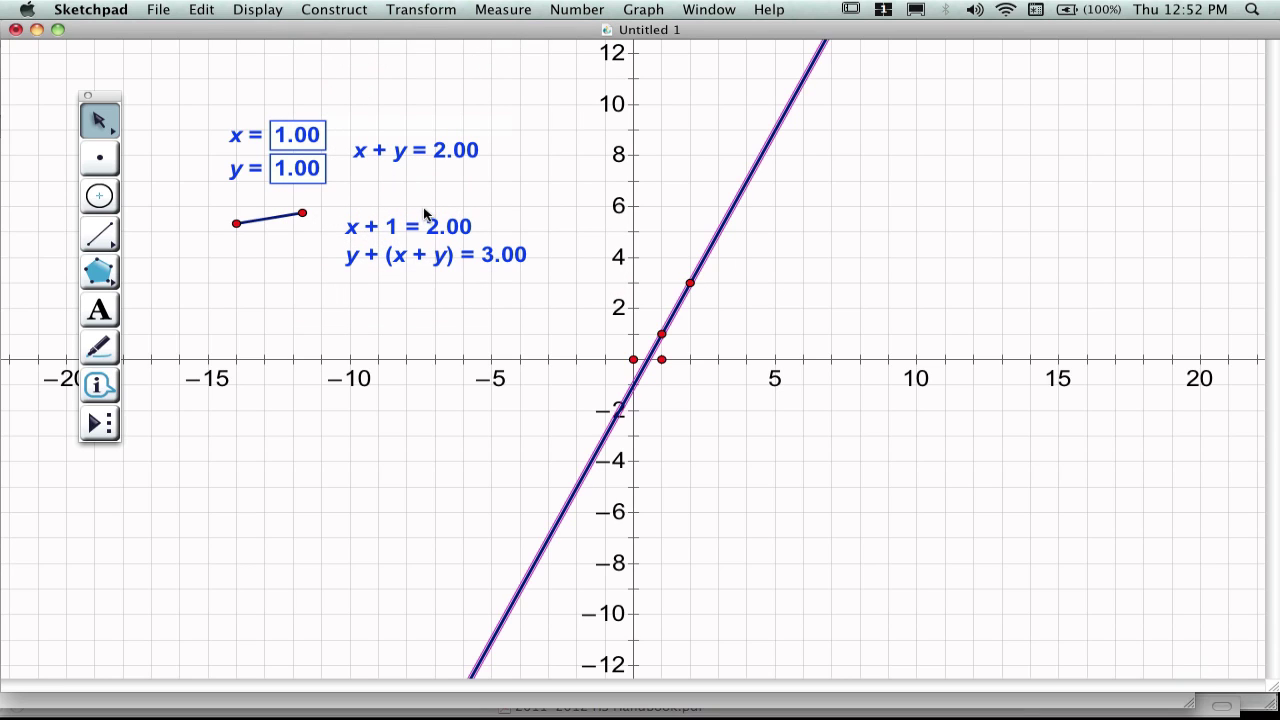
pyautogui.click(477, 196)
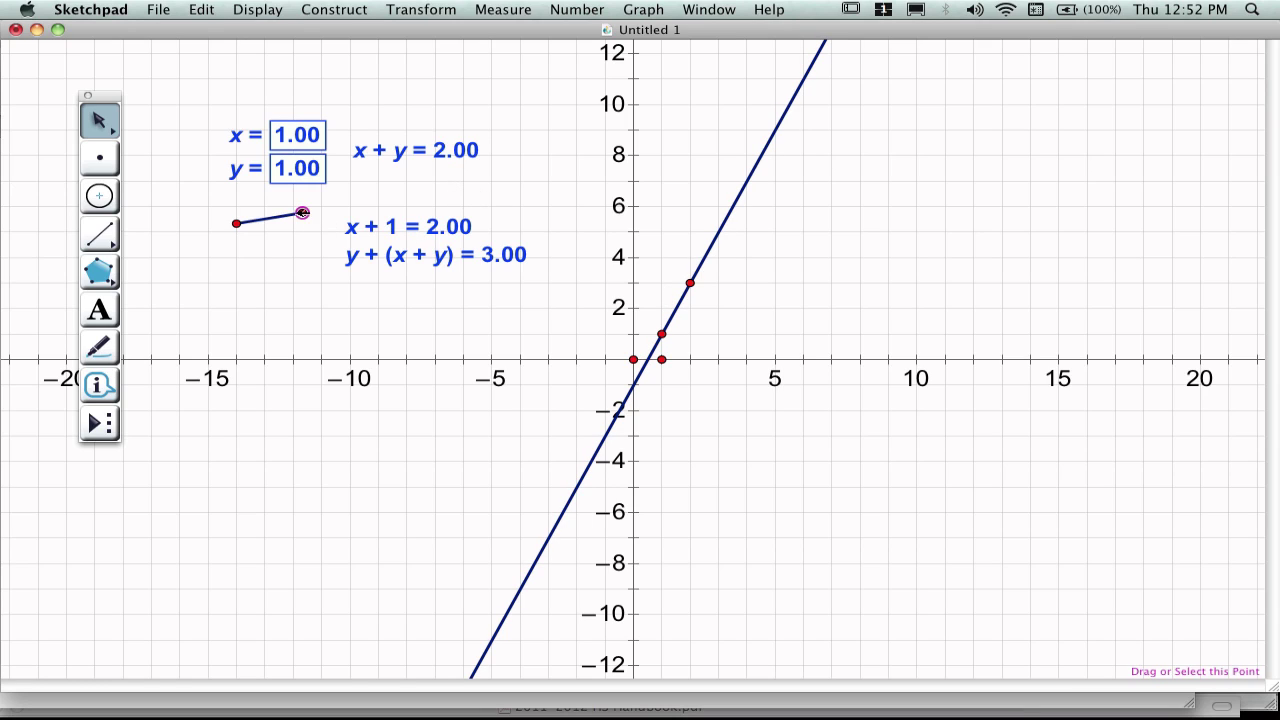
# Shorten the free segment below the parameters by moving its outer endpoint inward and slightly down.
pyautogui.moveTo(302, 213); pyautogui.dragTo(275, 230)
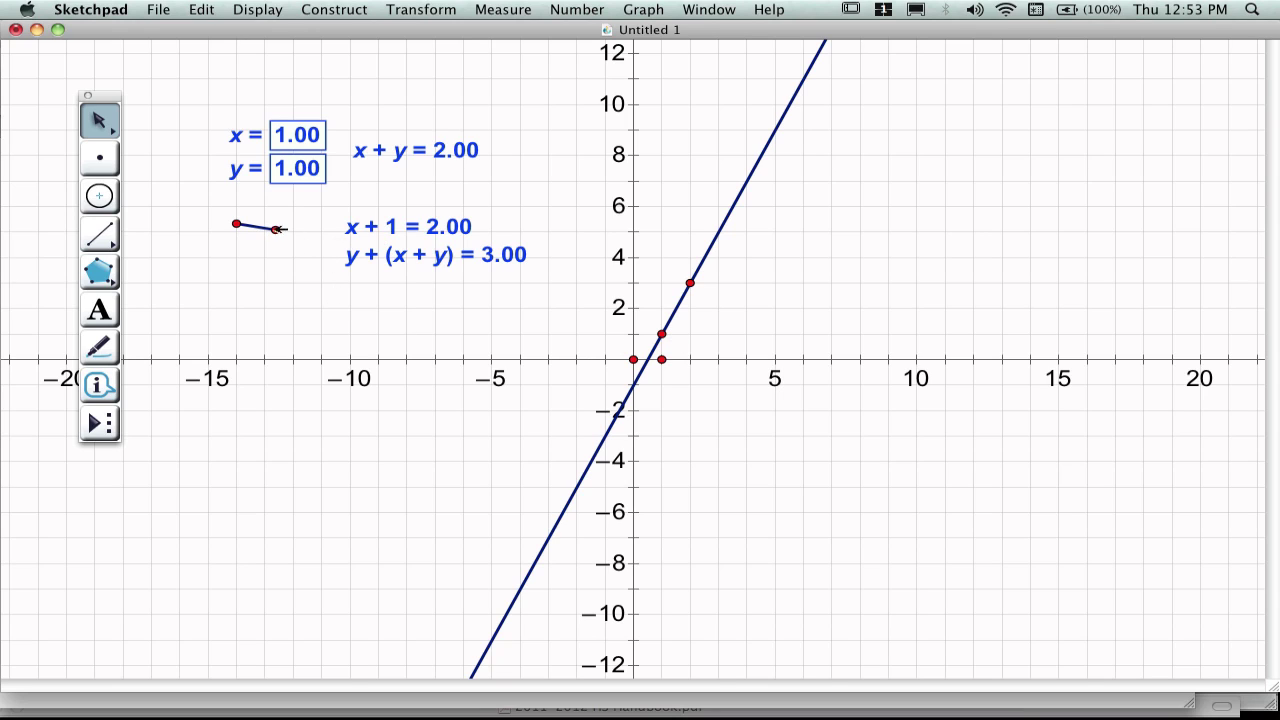
# Construct a circle centred on the first plotted point with the free segment as radius, and shrink it by shortening that segment.
pyautogui.click(662, 333)
pyautogui.click(278, 9)
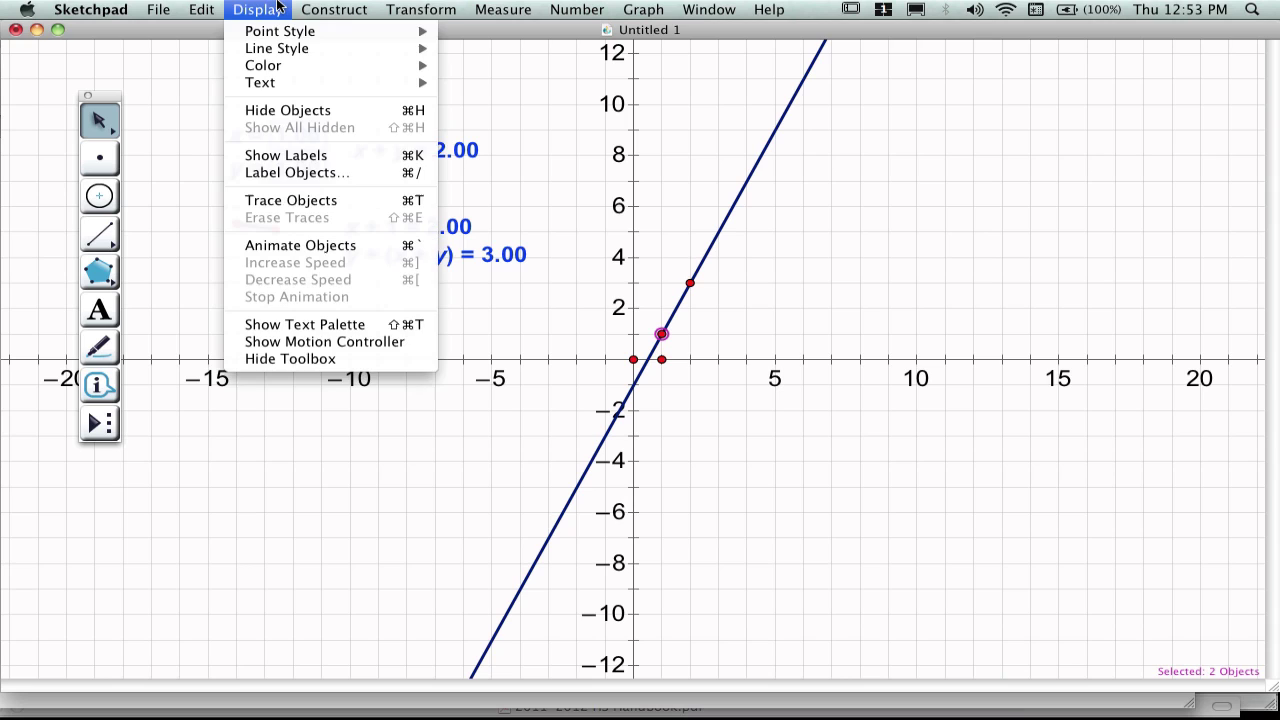
pyautogui.moveTo(334, 9)
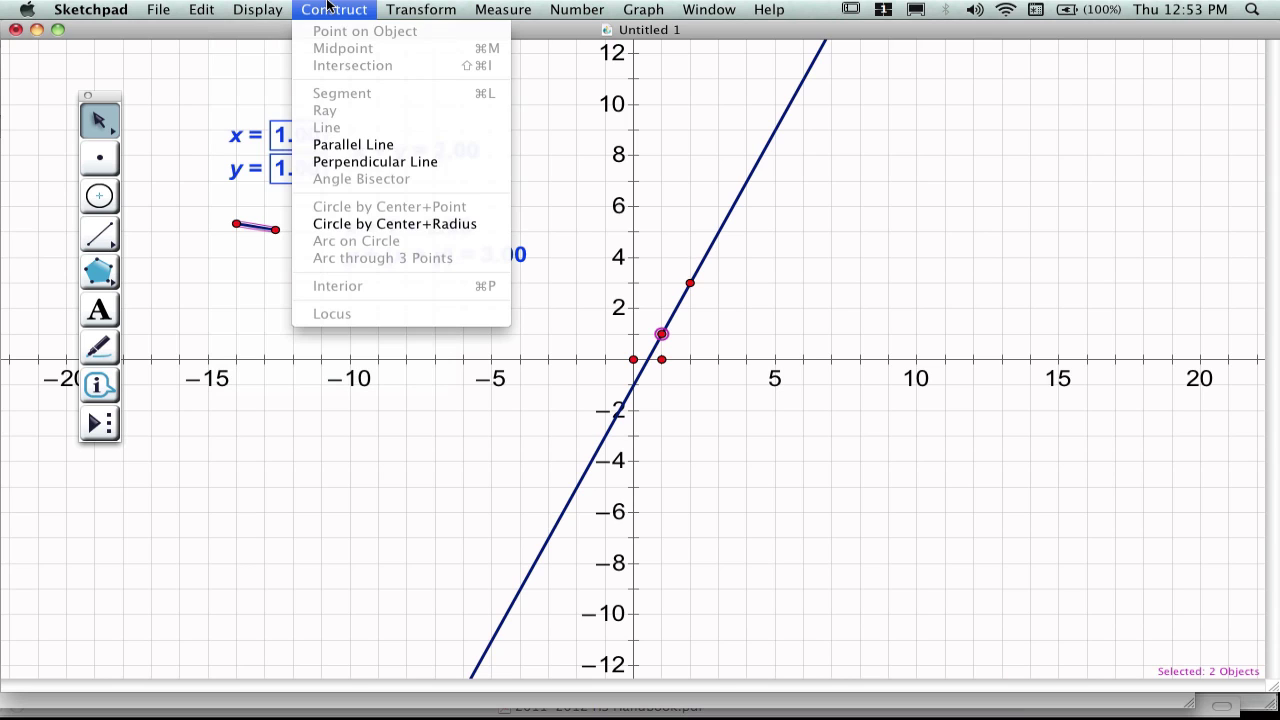
pyautogui.click(346, 225)
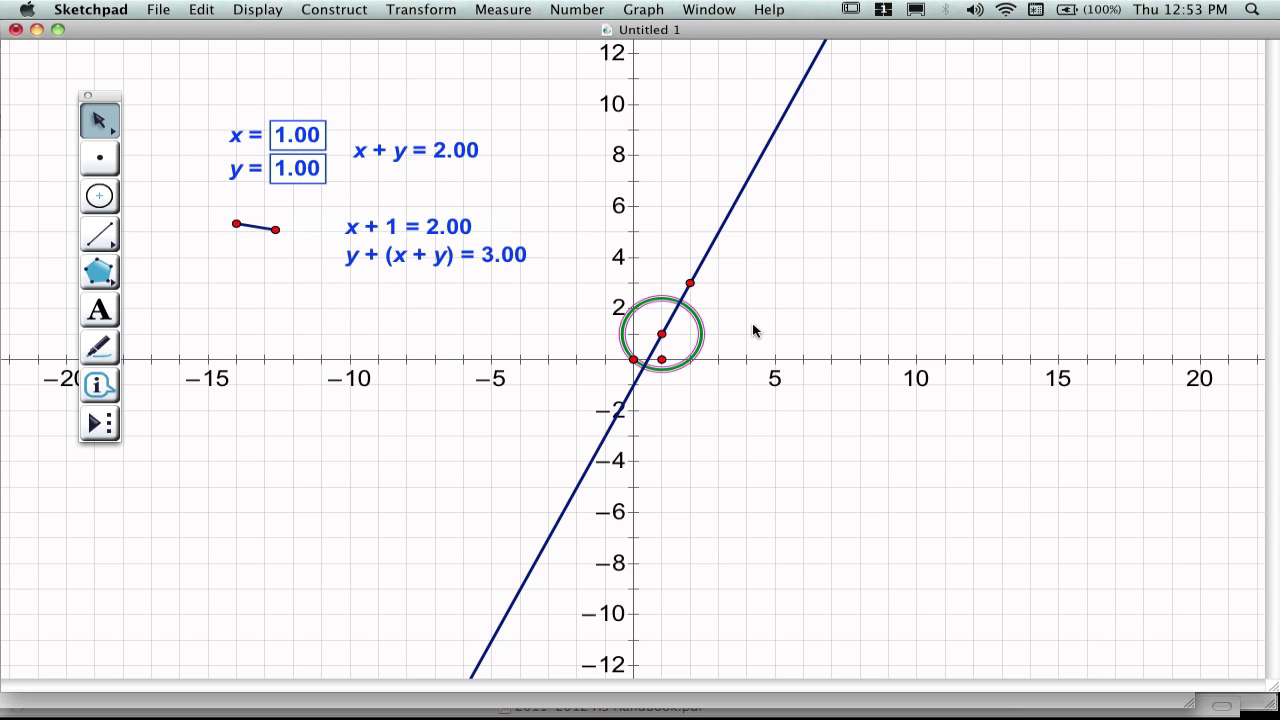
pyautogui.click(720, 311)
pyautogui.moveTo(275, 230)
pyautogui.mouseDown()
pyautogui.moveTo(340, 206)
pyautogui.moveTo(250, 219)
pyautogui.moveTo(266, 215)
pyautogui.mouseUp()
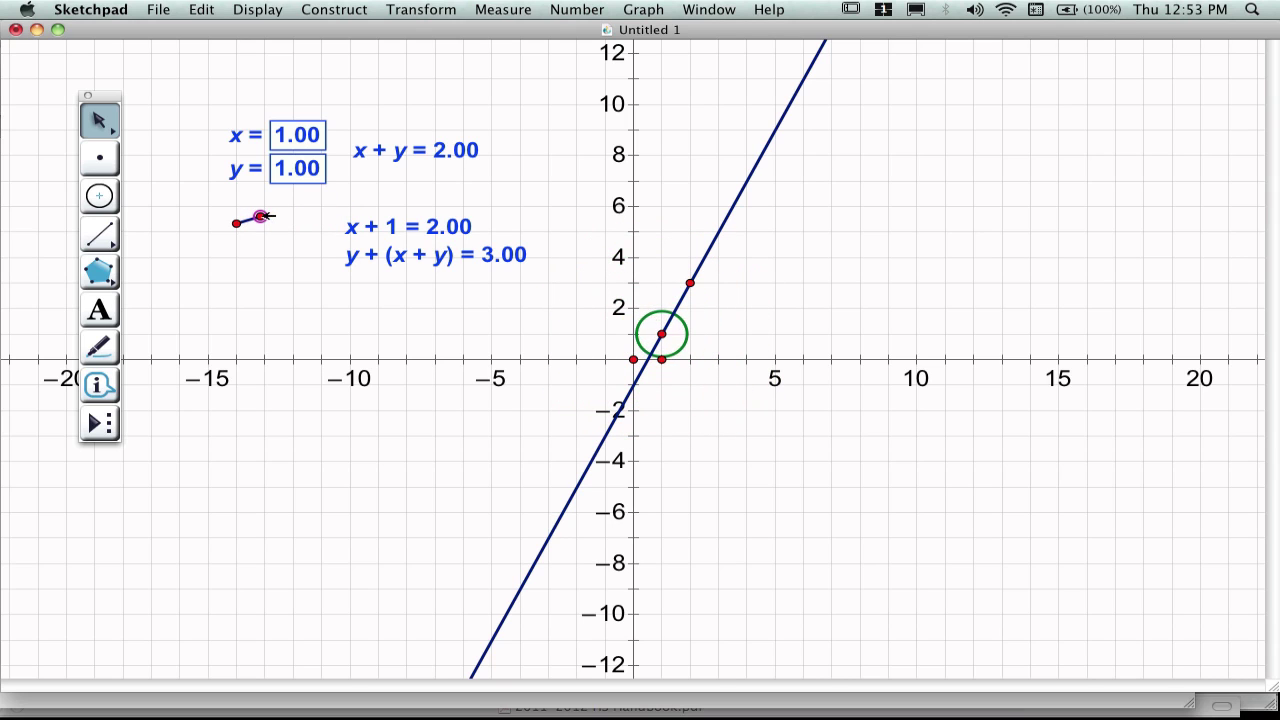
# Mark both intersections of the line and circle, and construct a segment between them.
pyautogui.click(714, 314)
pyautogui.click(651, 354)
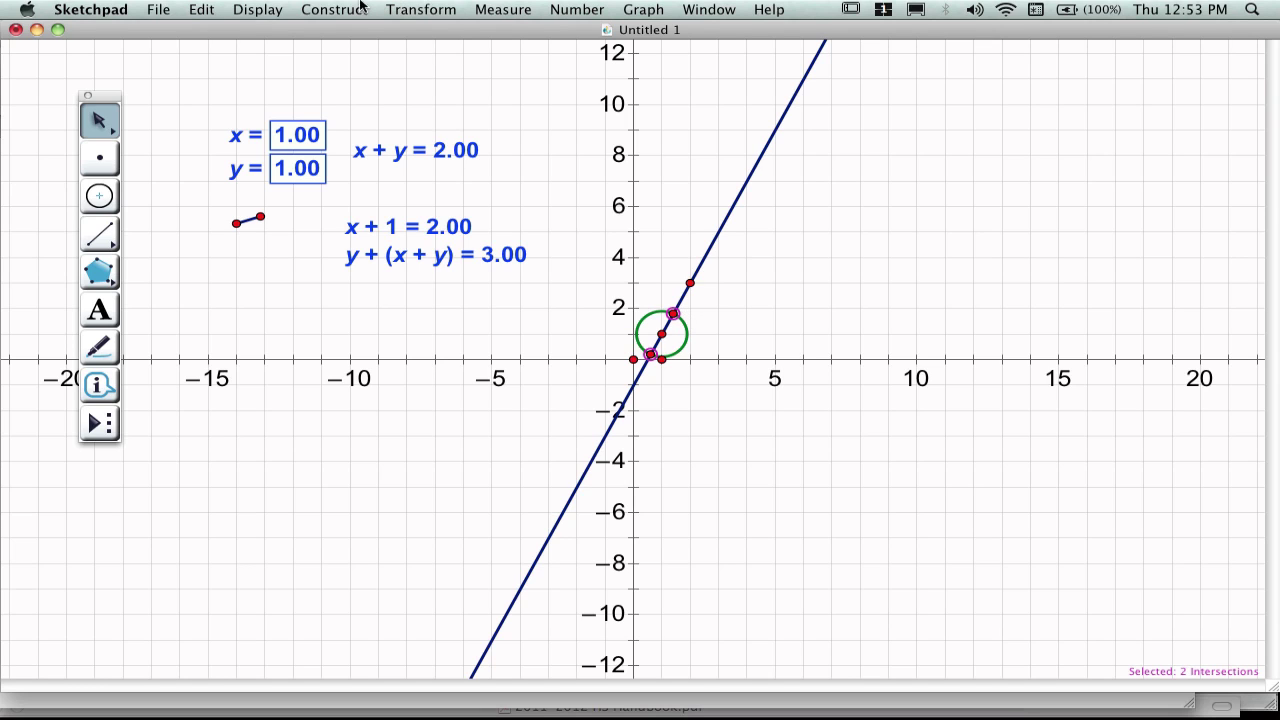
pyautogui.click(349, 12)
pyautogui.click(363, 94)
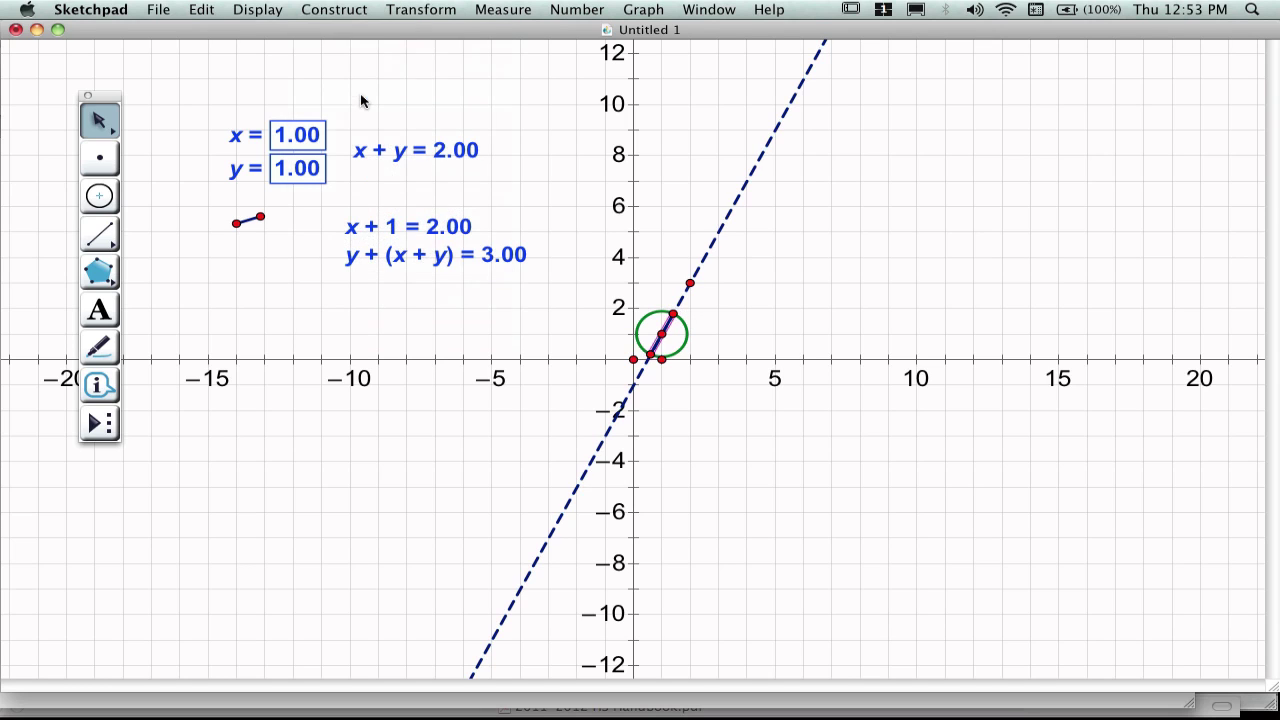
# Hide the line, the second plotted point, the circle and the two intersection points, keeping the short segment and its centre point.
pyautogui.click(712, 258)
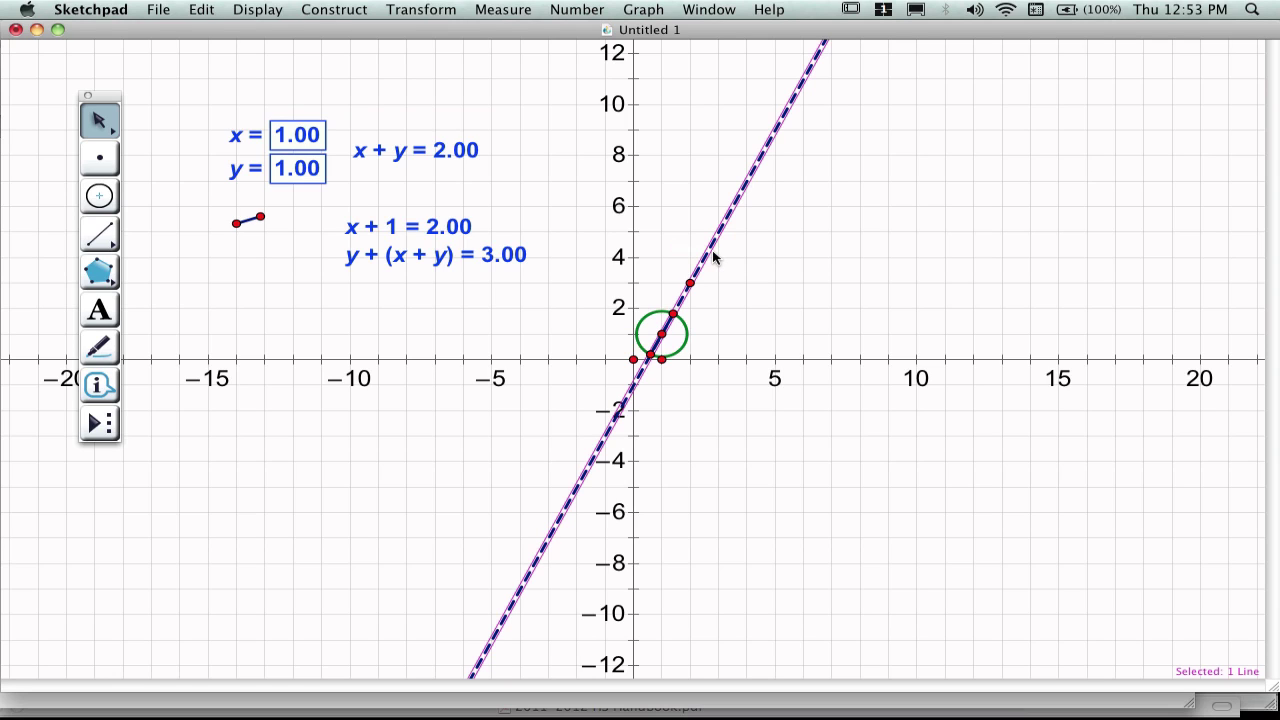
pyautogui.press('super+h')
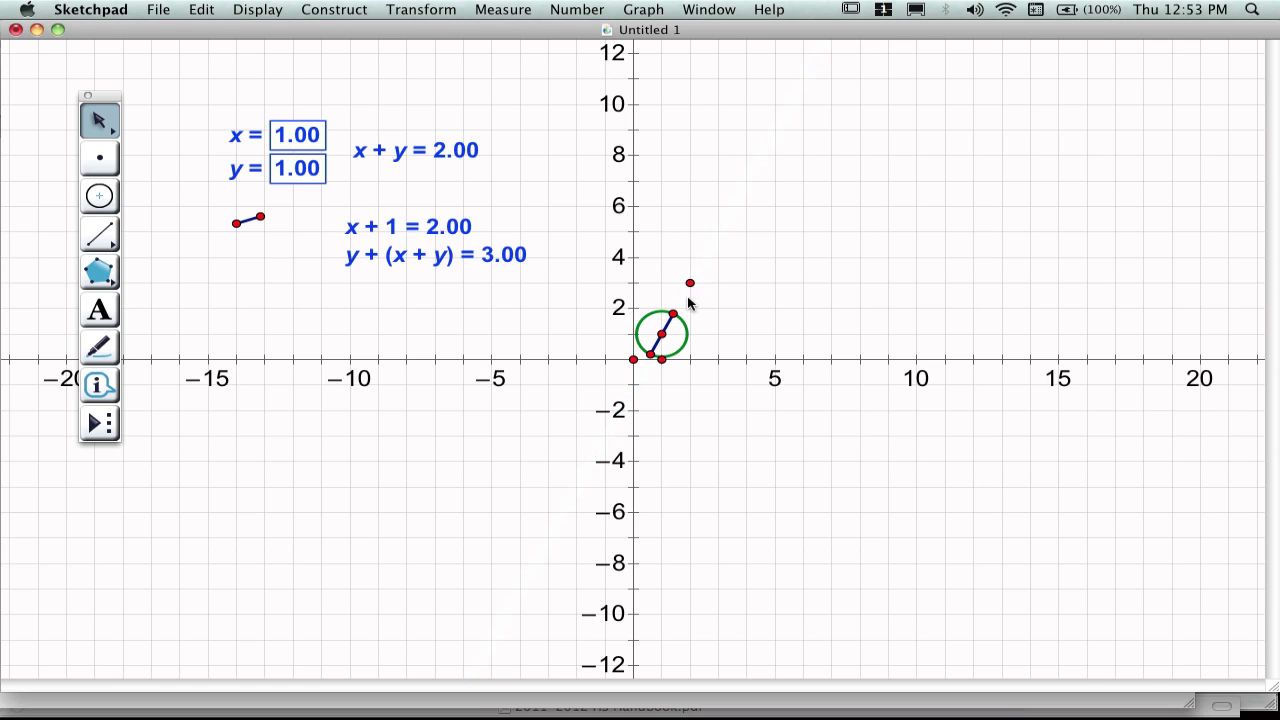
pyautogui.click(690, 283)
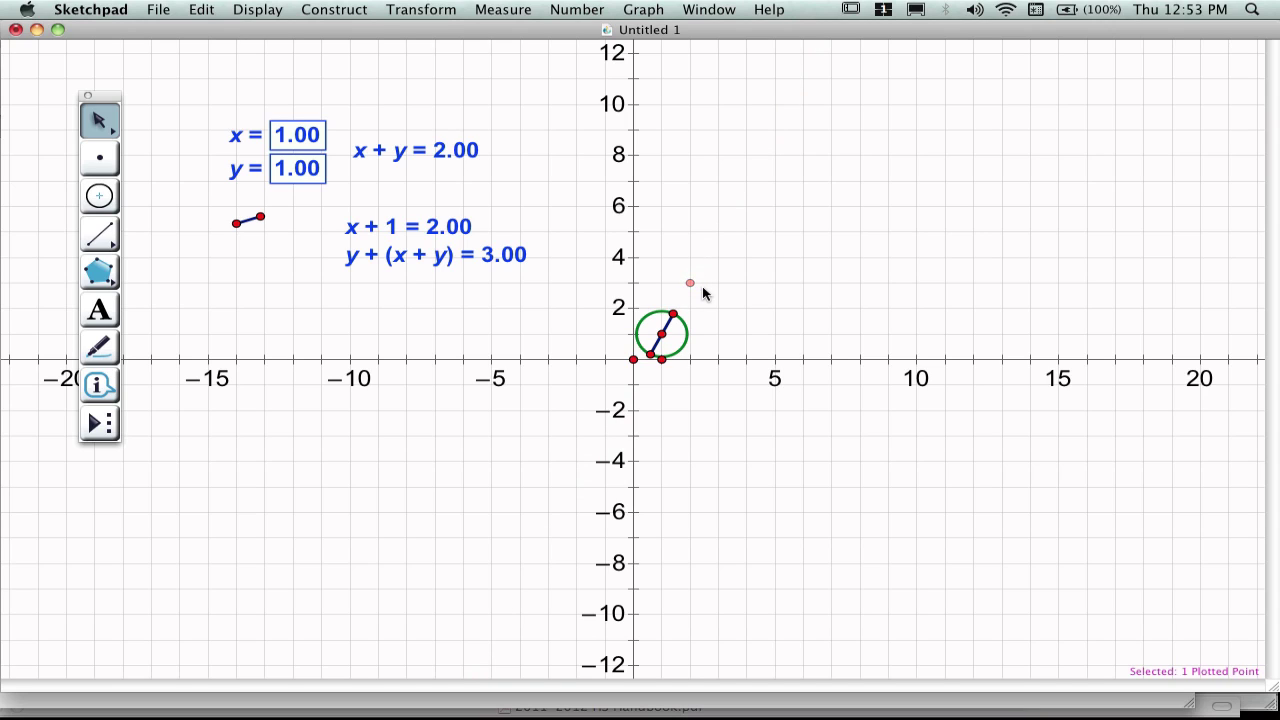
pyautogui.press('super+h')
pyautogui.click(686, 318)
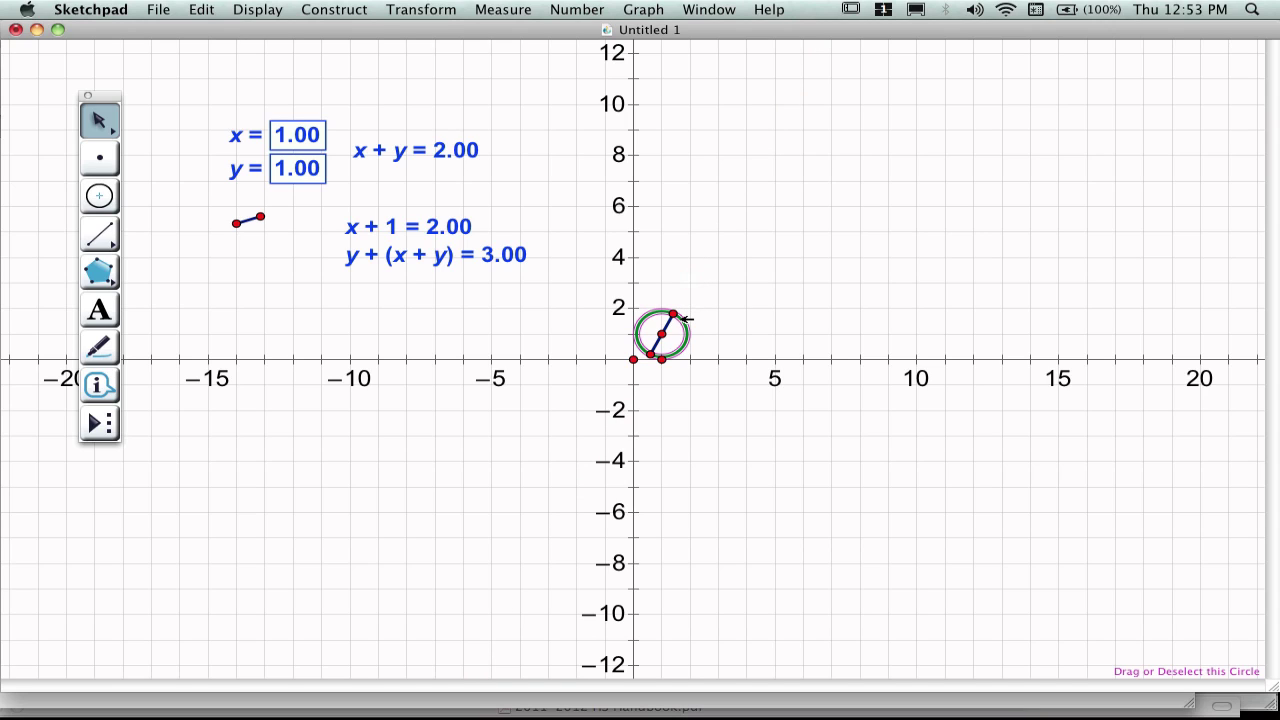
pyautogui.press('super+h')
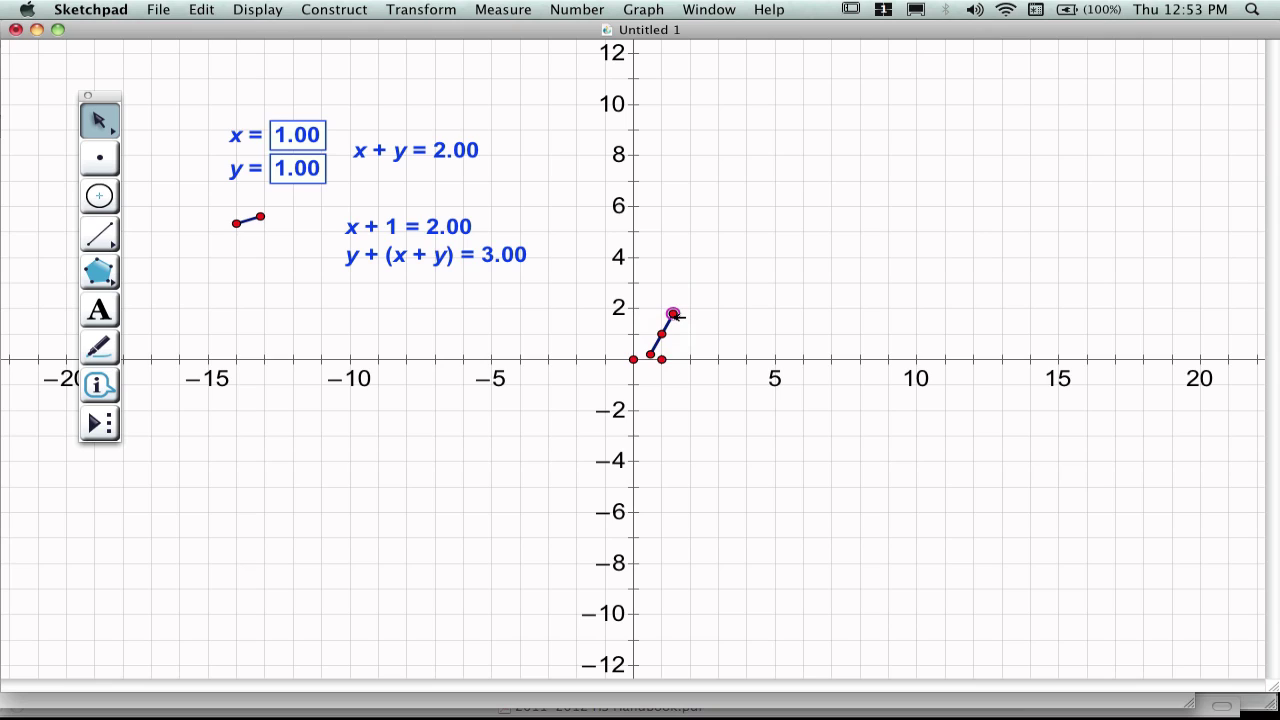
pyautogui.click(677, 349)
pyautogui.press('super+h')
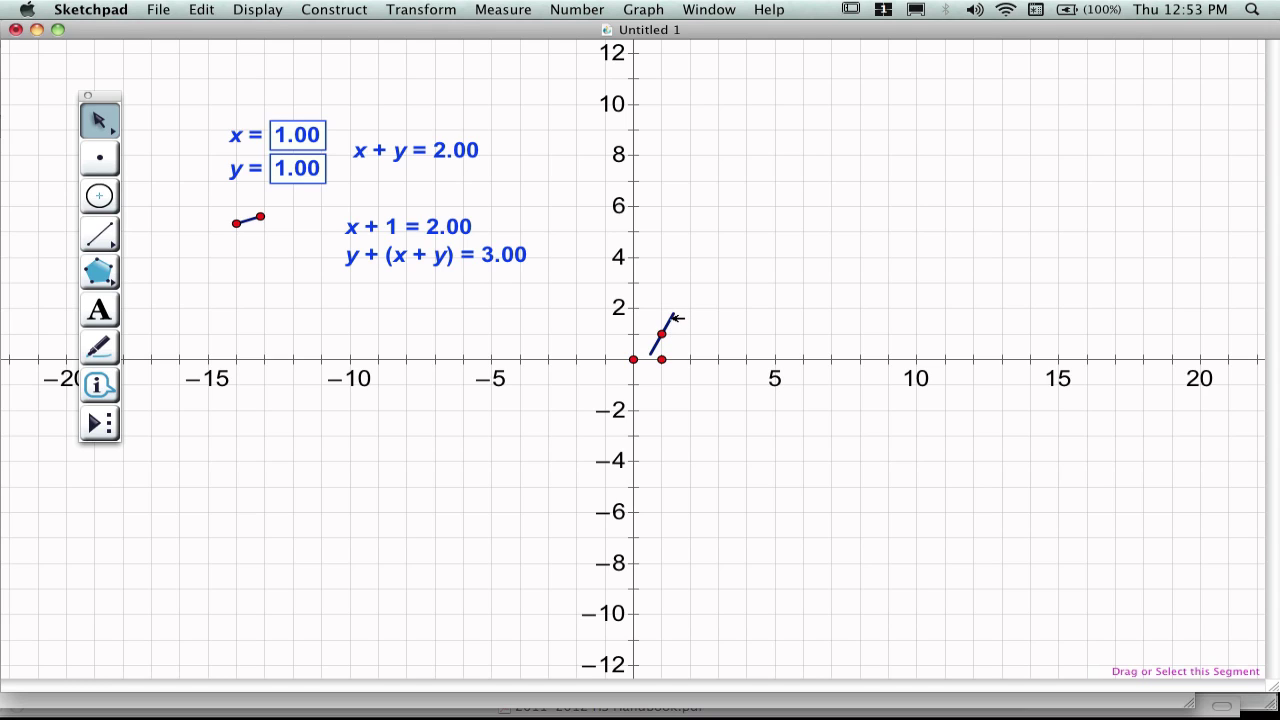
# Construct a locus of the short slope segment driven by parameter x.
pyautogui.click(673, 318)
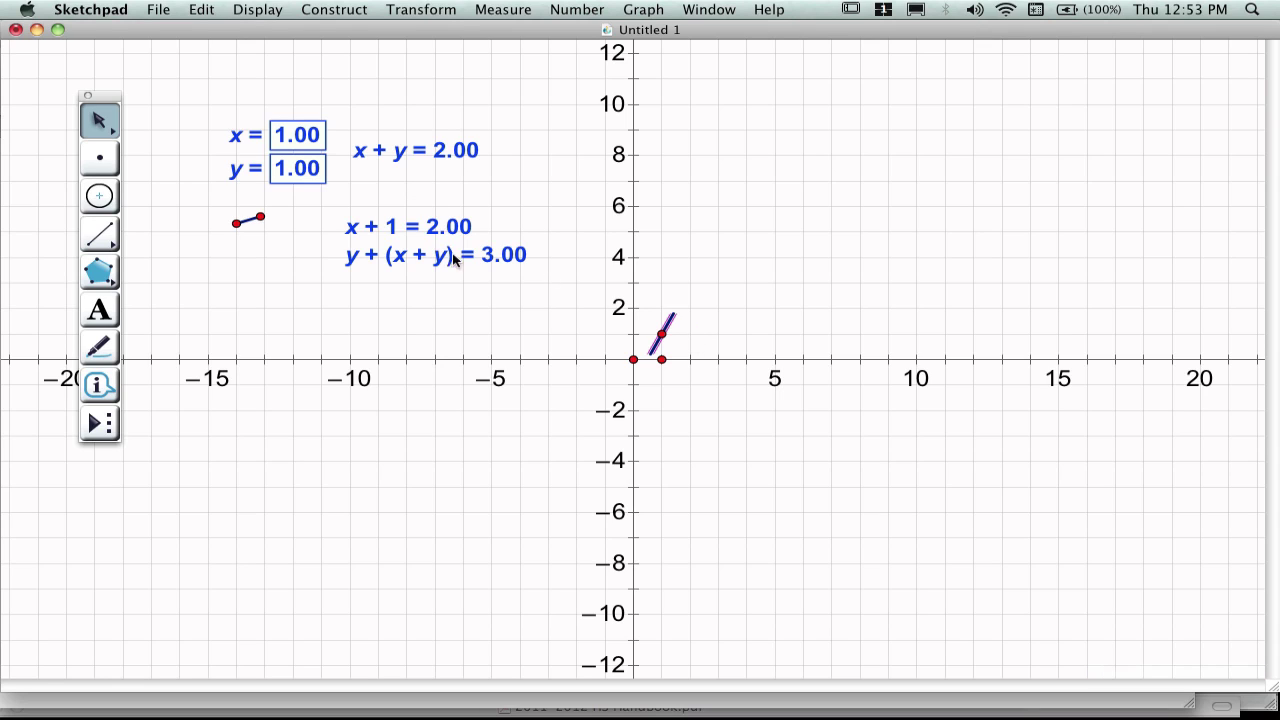
pyautogui.keyDown('shift'); pyautogui.click(259, 144); pyautogui.keyUp('shift')
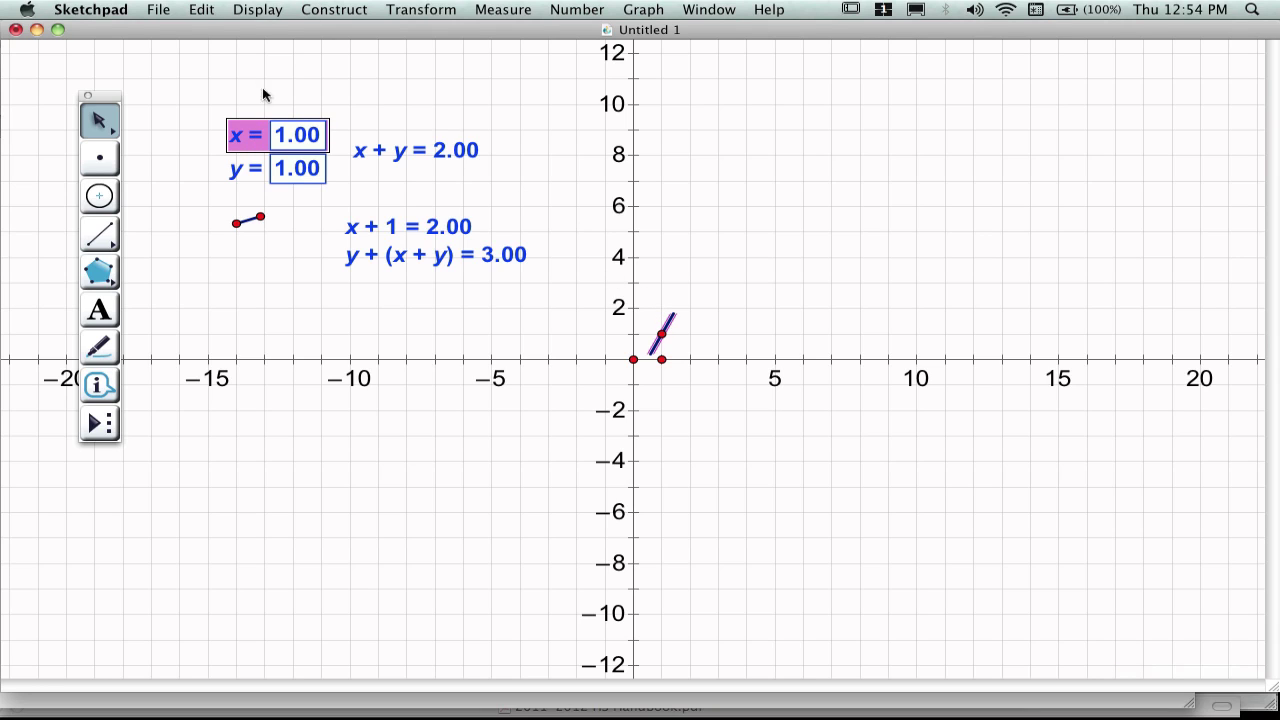
pyautogui.click(310, 12)
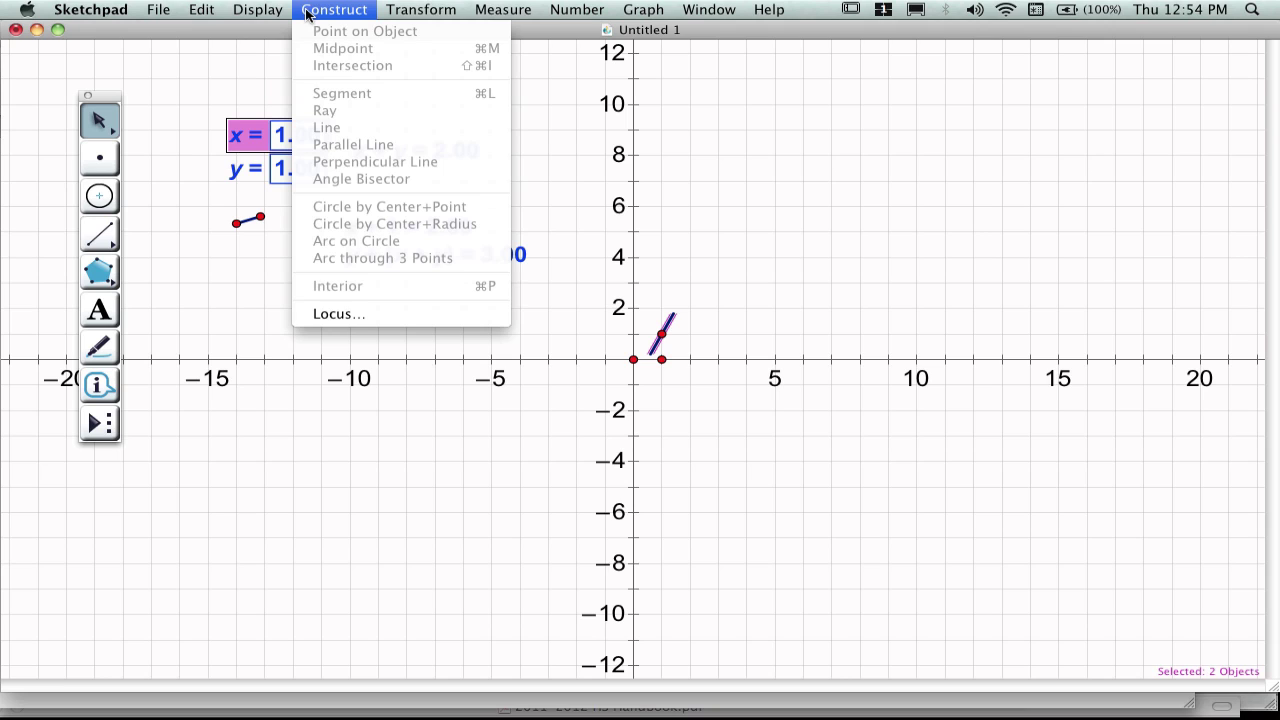
pyautogui.click(324, 315)
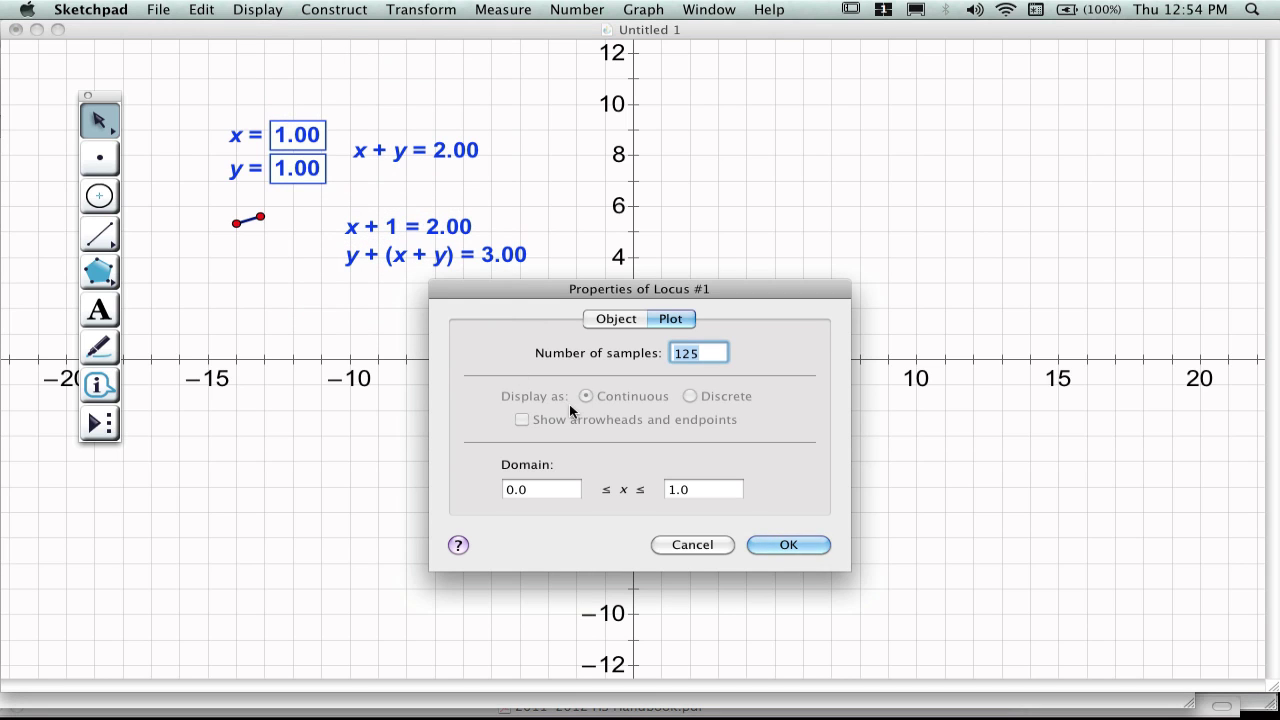
pyautogui.moveTo(616, 298); pyautogui.dragTo(611, 432)
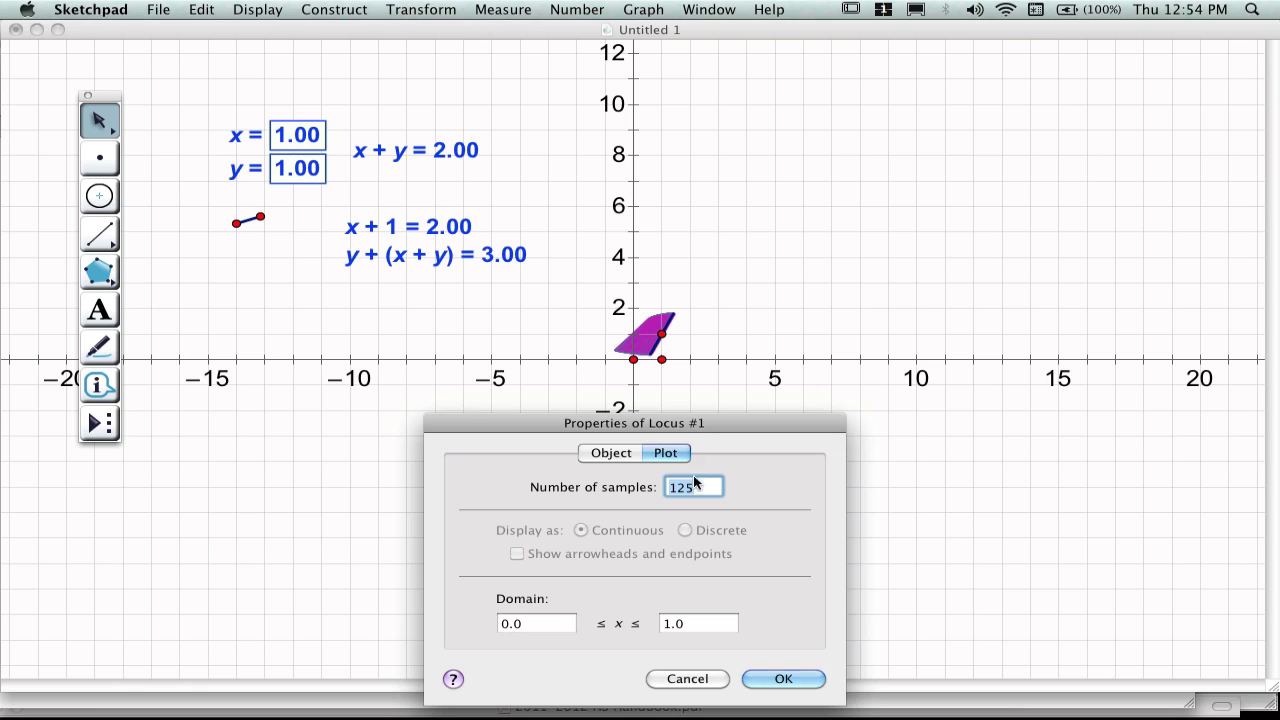
# Set the locus domain for x from -10 to 10.
pyautogui.click(567, 624)
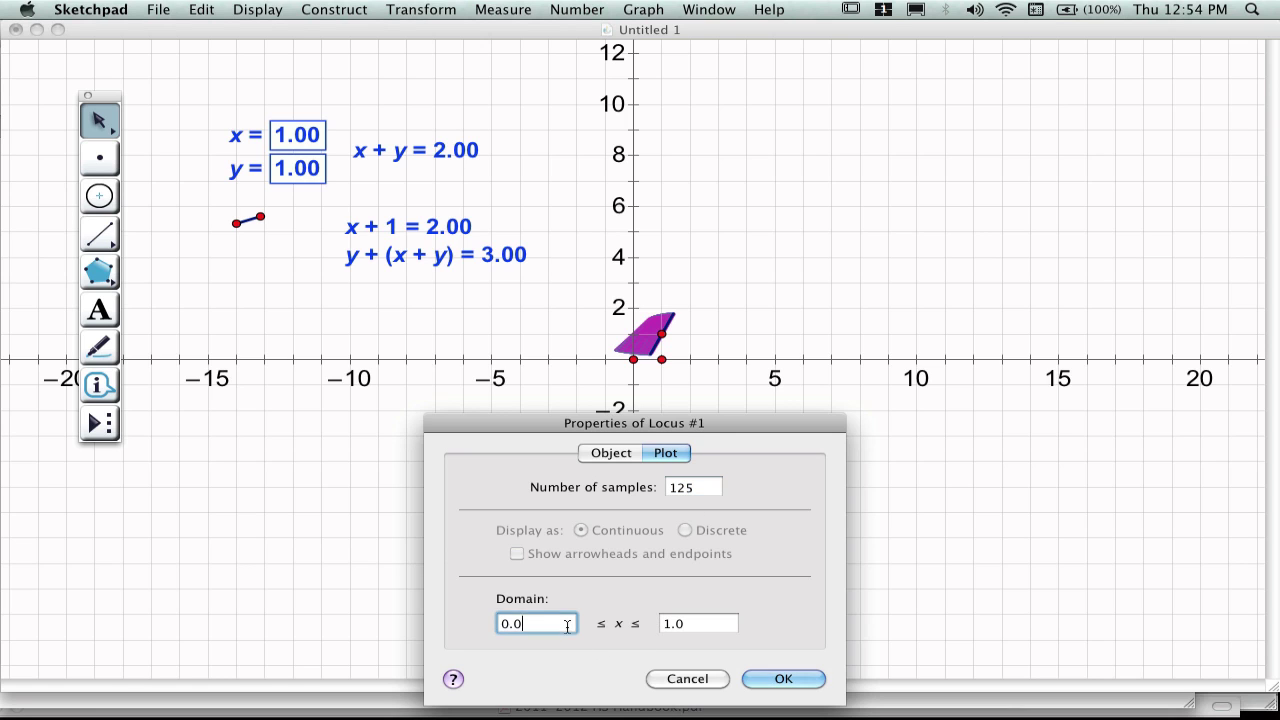
pyautogui.moveTo(617, 427); pyautogui.dragTo(585, 253)
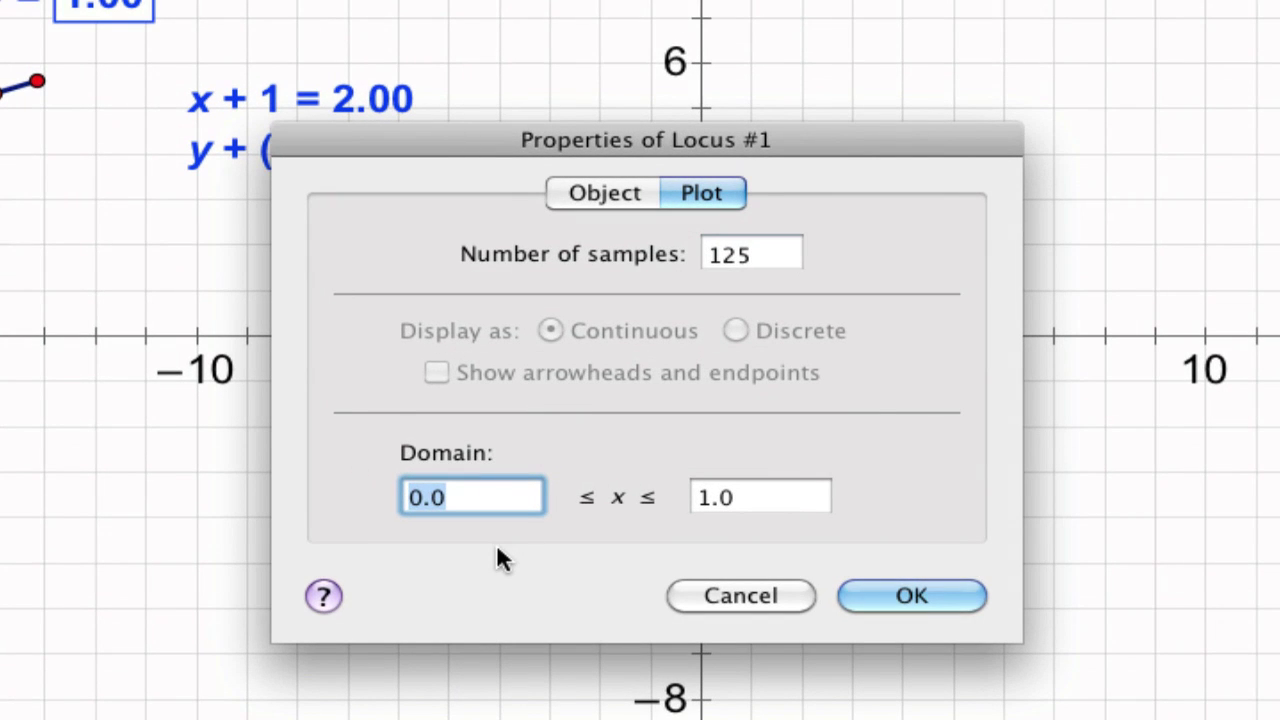
pyautogui.write('-10')
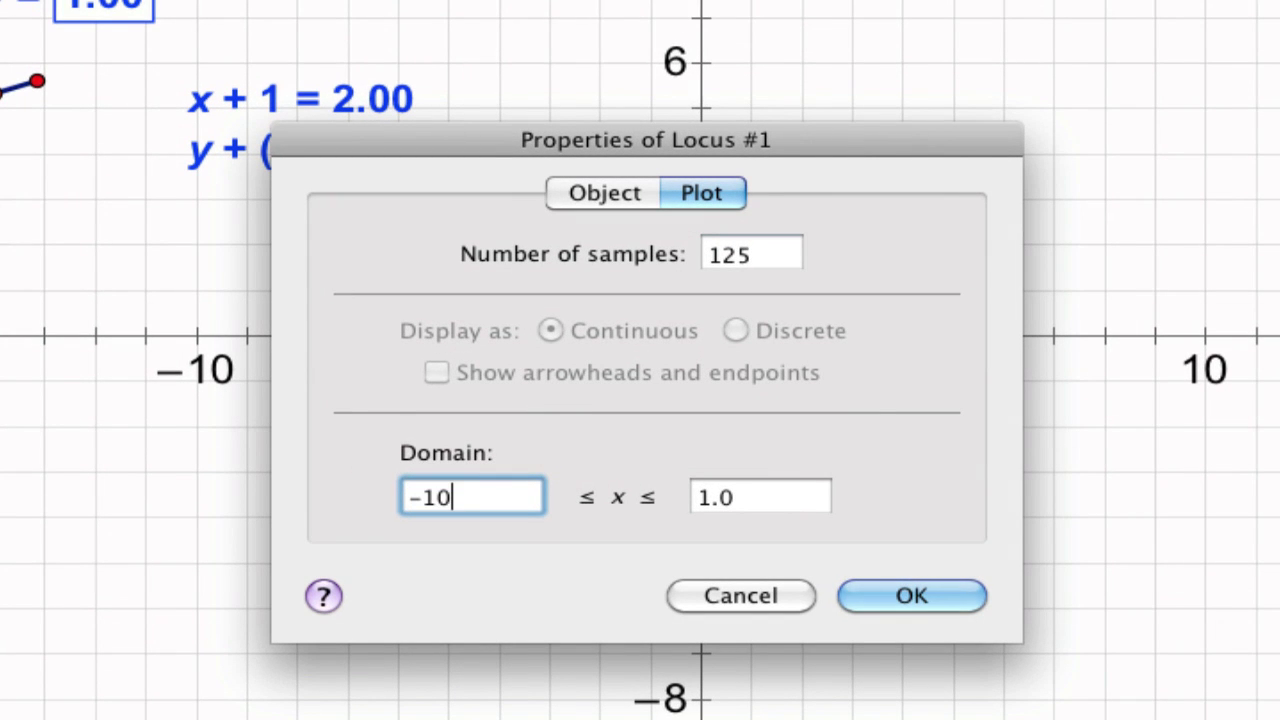
pyautogui.press('Tab')
pyautogui.write('10')
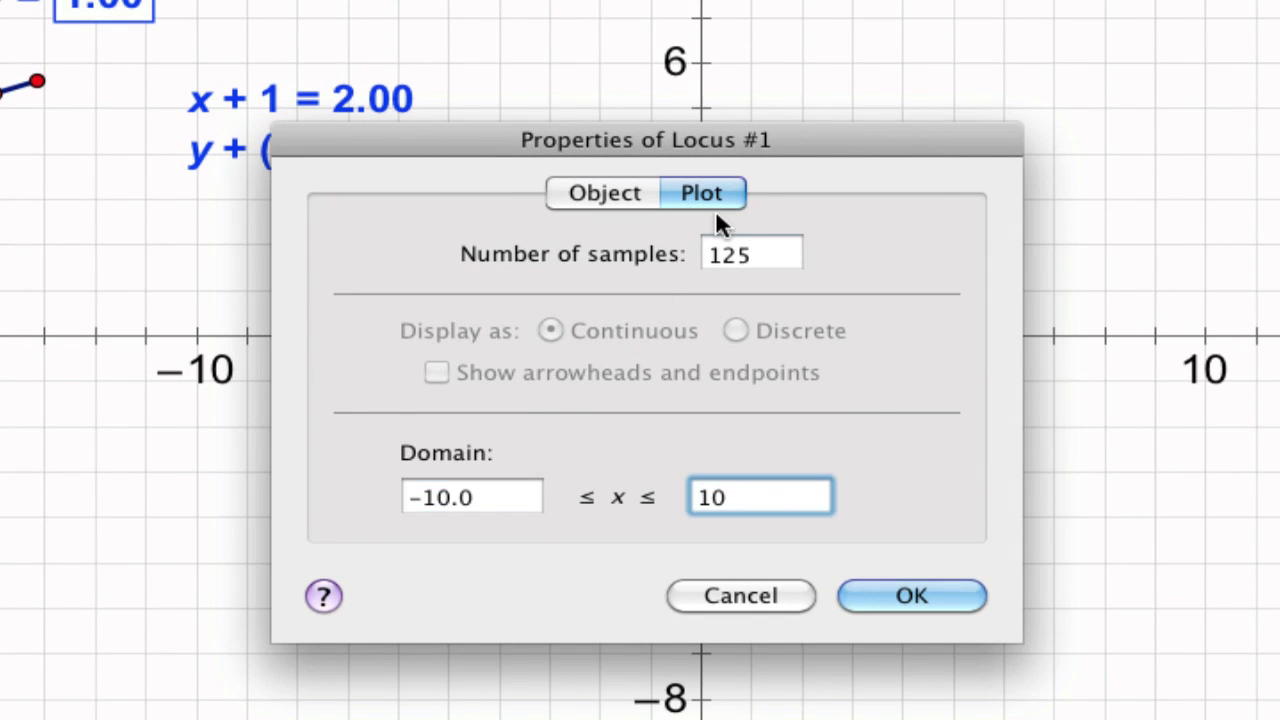
# Set the locus's number of samples to 21 and accept its plot properties.
pyautogui.moveTo(757, 254); pyautogui.dragTo(710, 254)
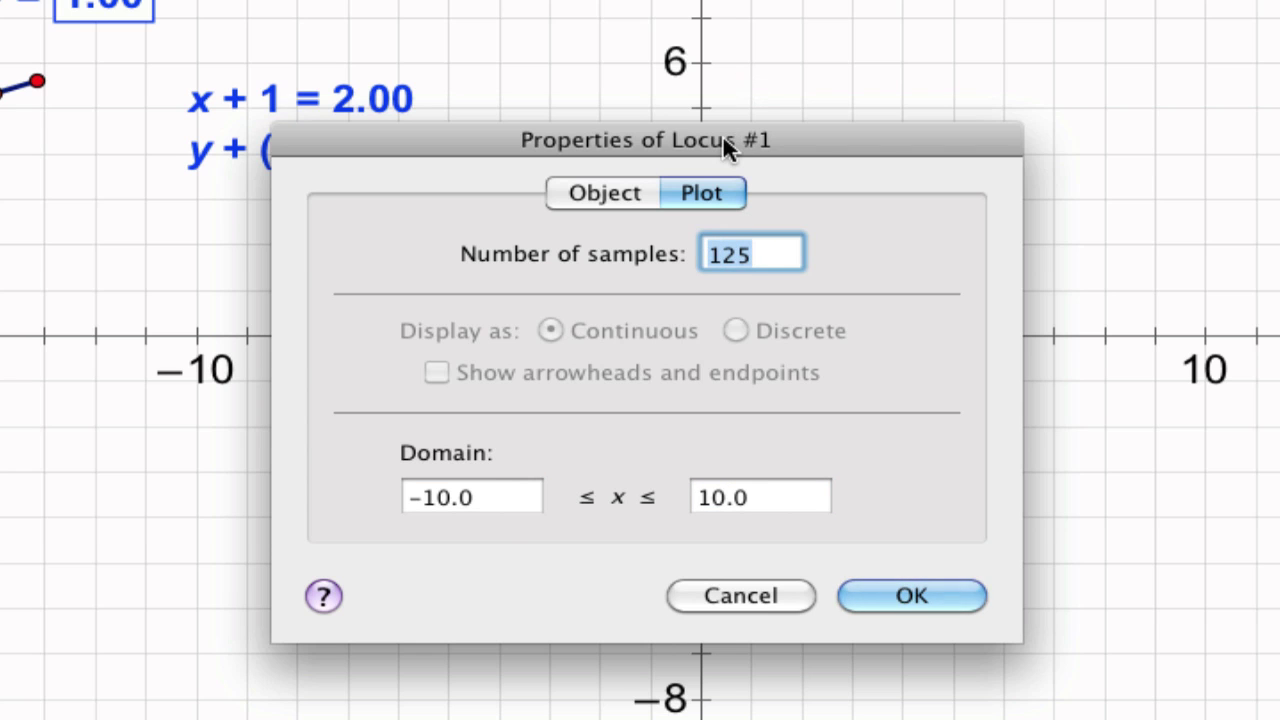
pyautogui.moveTo(723, 140); pyautogui.dragTo(749, 418)
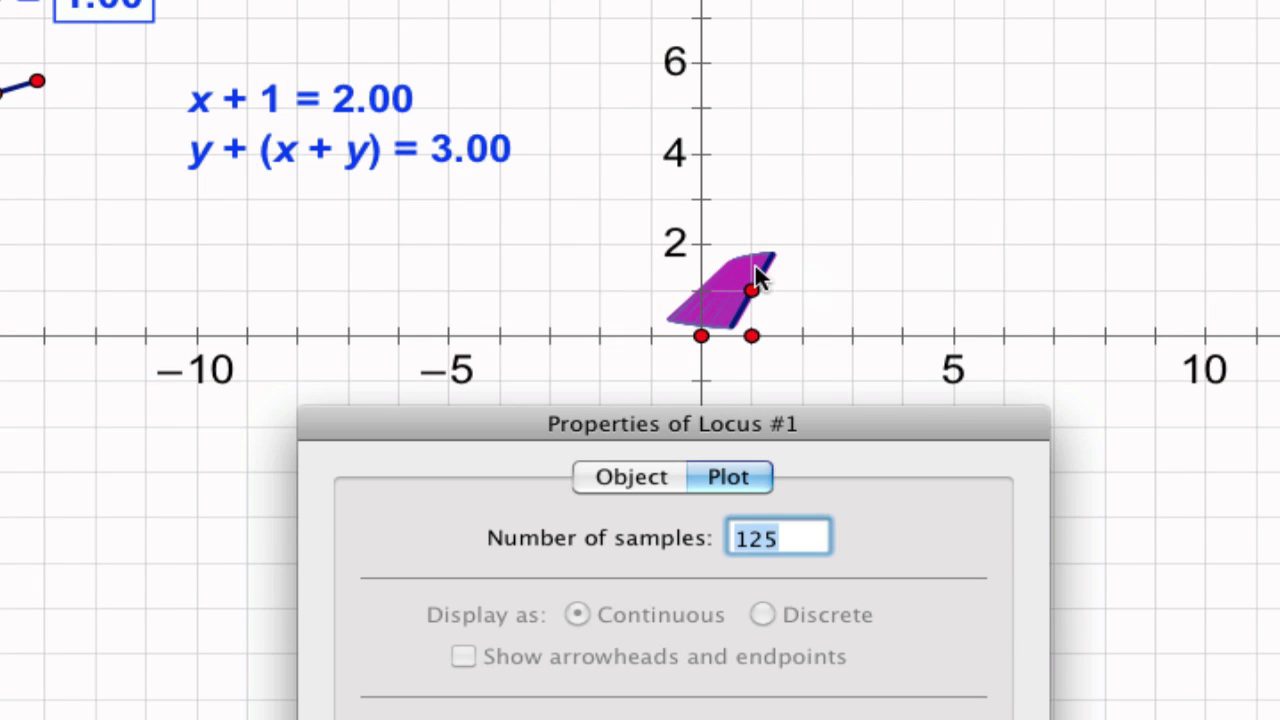
pyautogui.moveTo(715, 423)
pyautogui.mouseDown()
pyautogui.moveTo(729, 304)
pyautogui.moveTo(713, 404)
pyautogui.mouseUp()
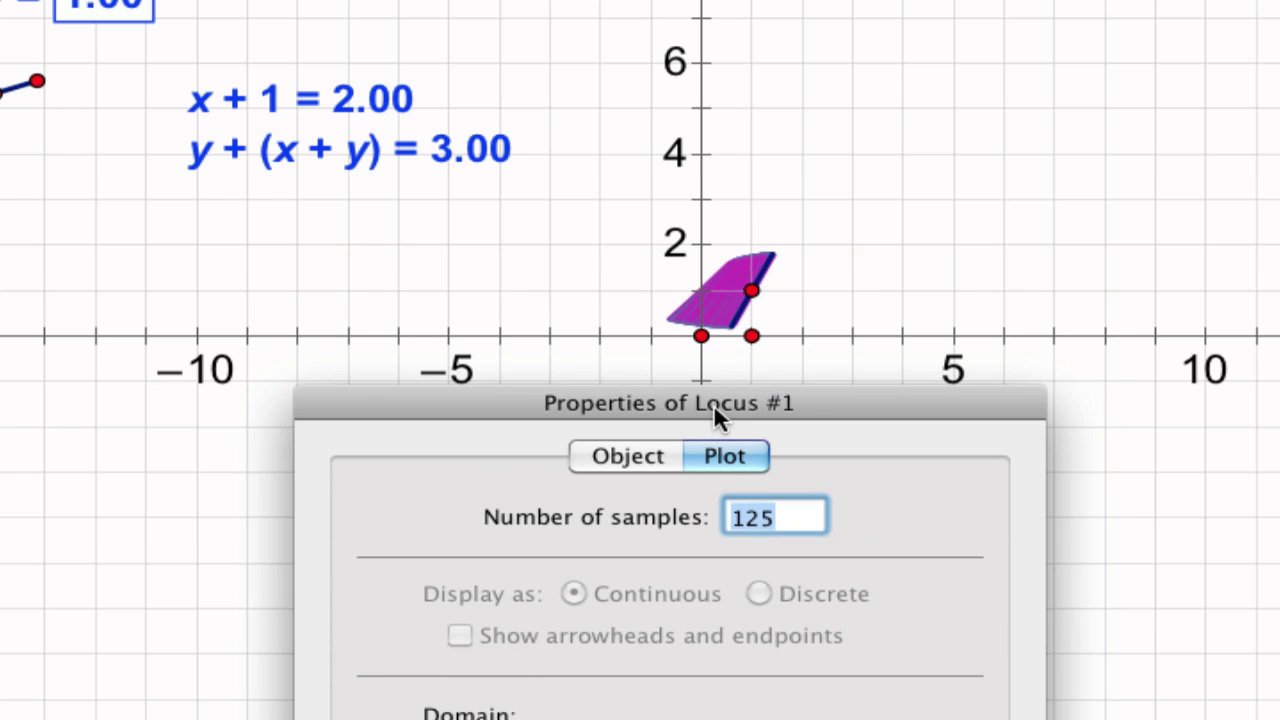
pyautogui.moveTo(713, 404); pyautogui.dragTo(712, 173)
pyautogui.write('21')
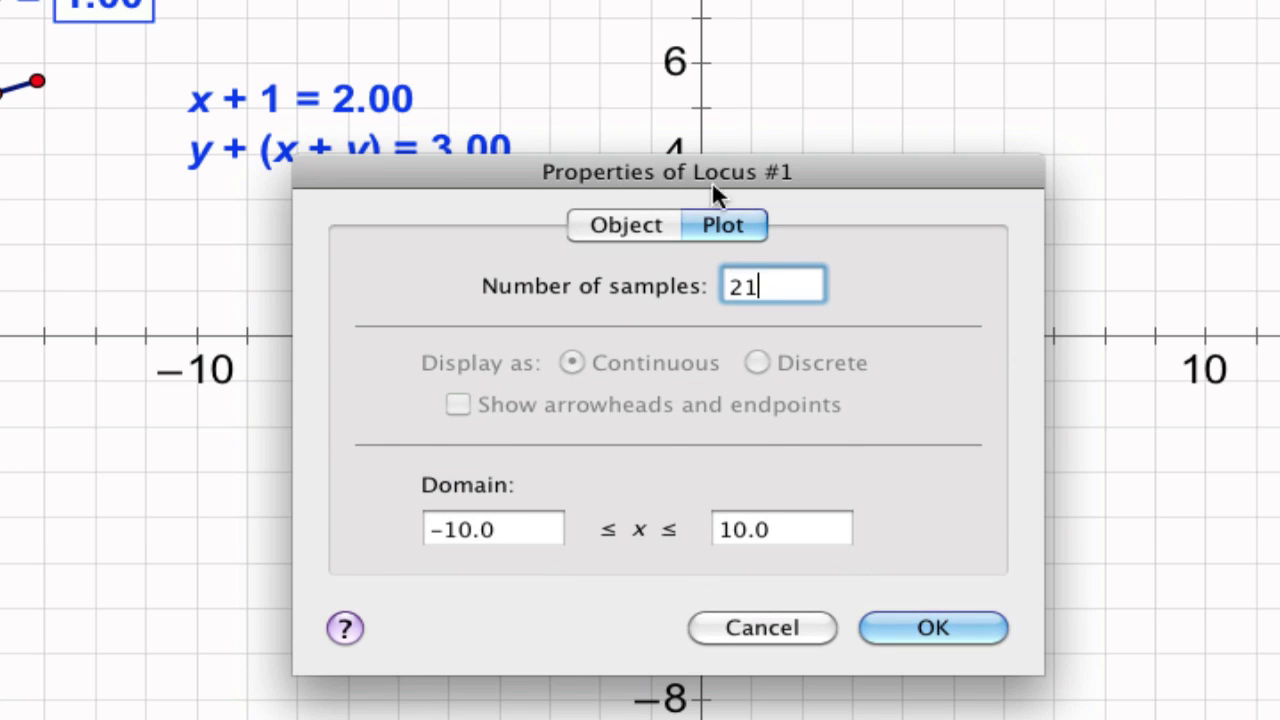
pyautogui.click(891, 617)
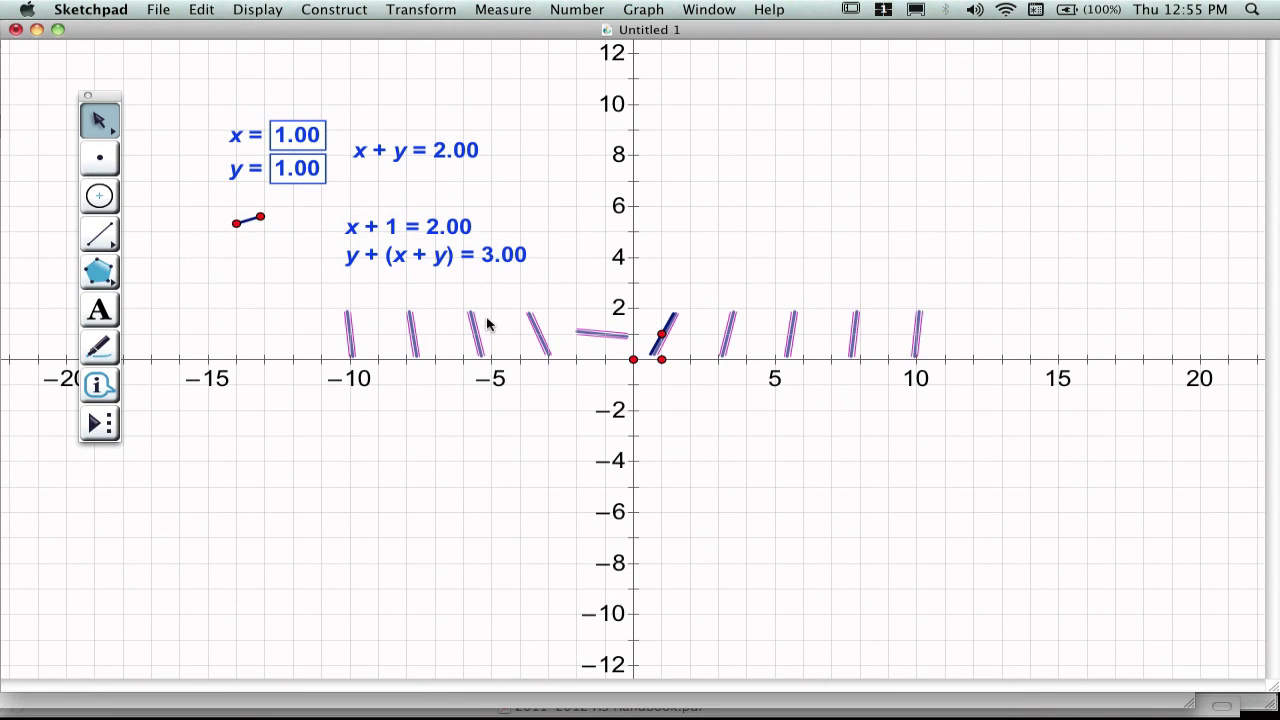
# Construct a family of loci from the row of slope segments driven by parameter y, with 15 samples from -10 to 10.
pyautogui.click(480, 310)
pyautogui.click(479, 323)
pyautogui.keyDown('shift'); pyautogui.click(257, 170); pyautogui.keyUp('shift')
pyautogui.click(288, 8)
pyautogui.moveTo(368, 8)
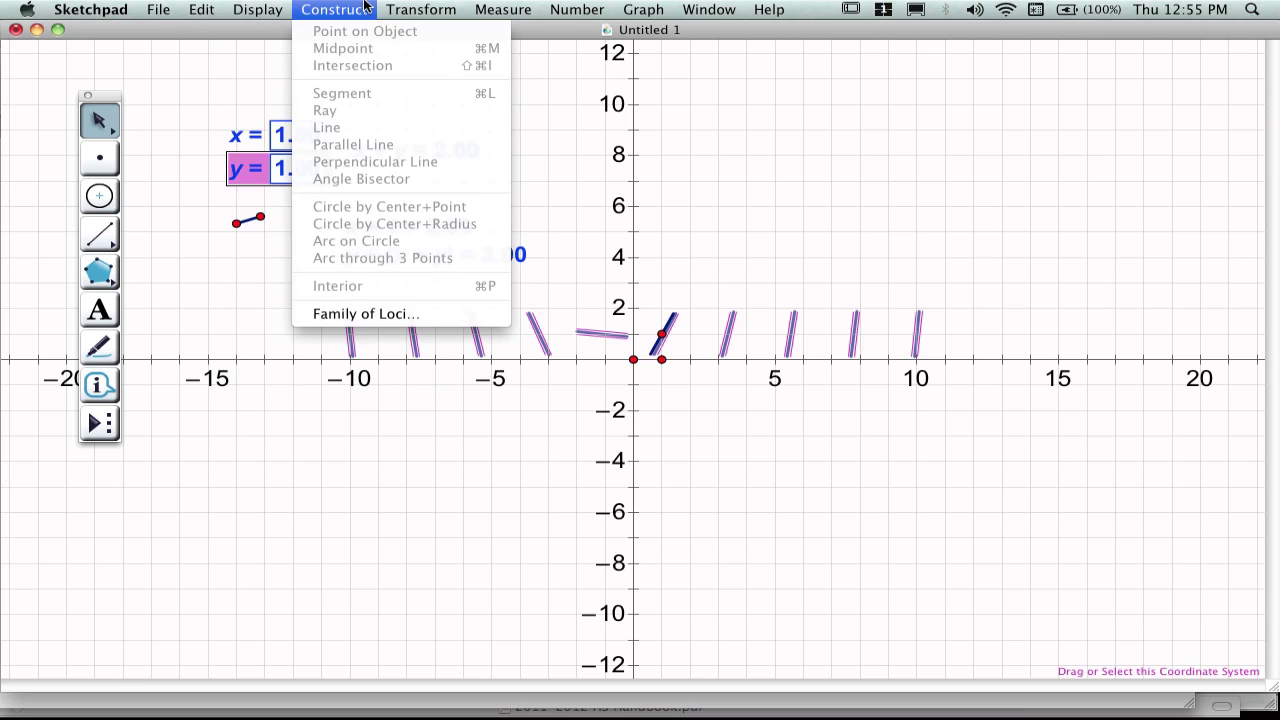
pyautogui.click(420, 320)
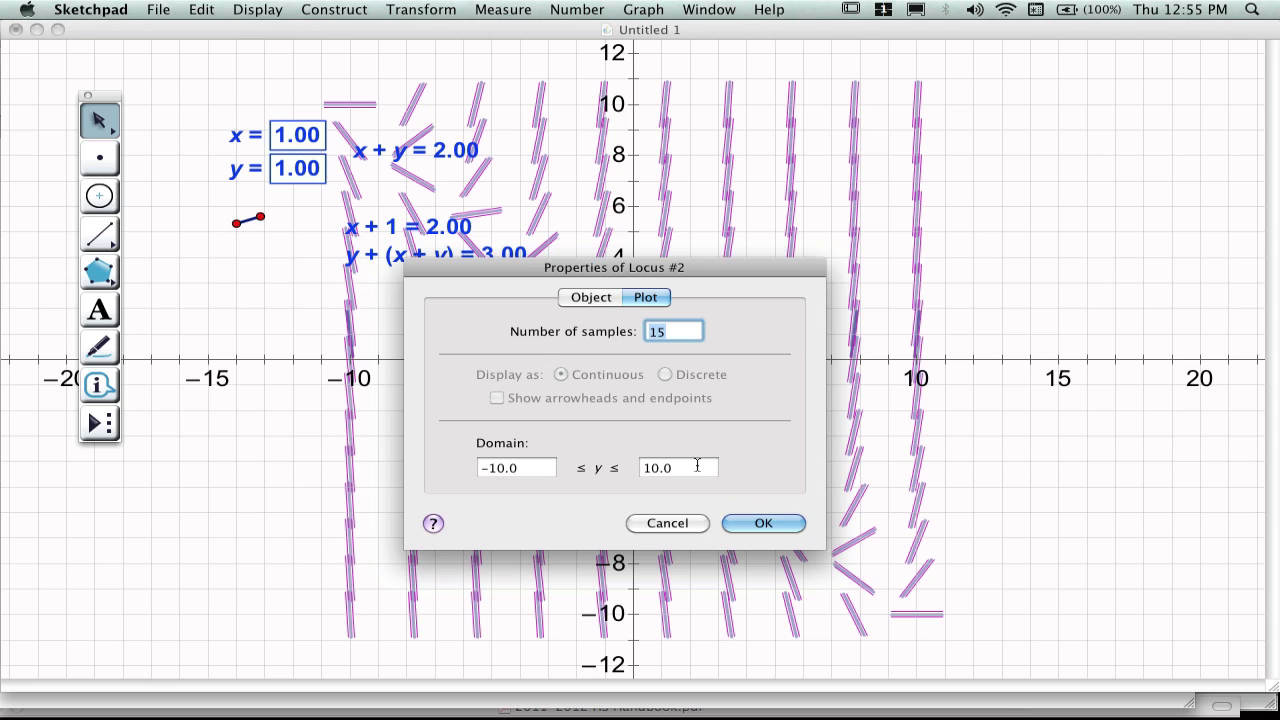
pyautogui.click(760, 524)
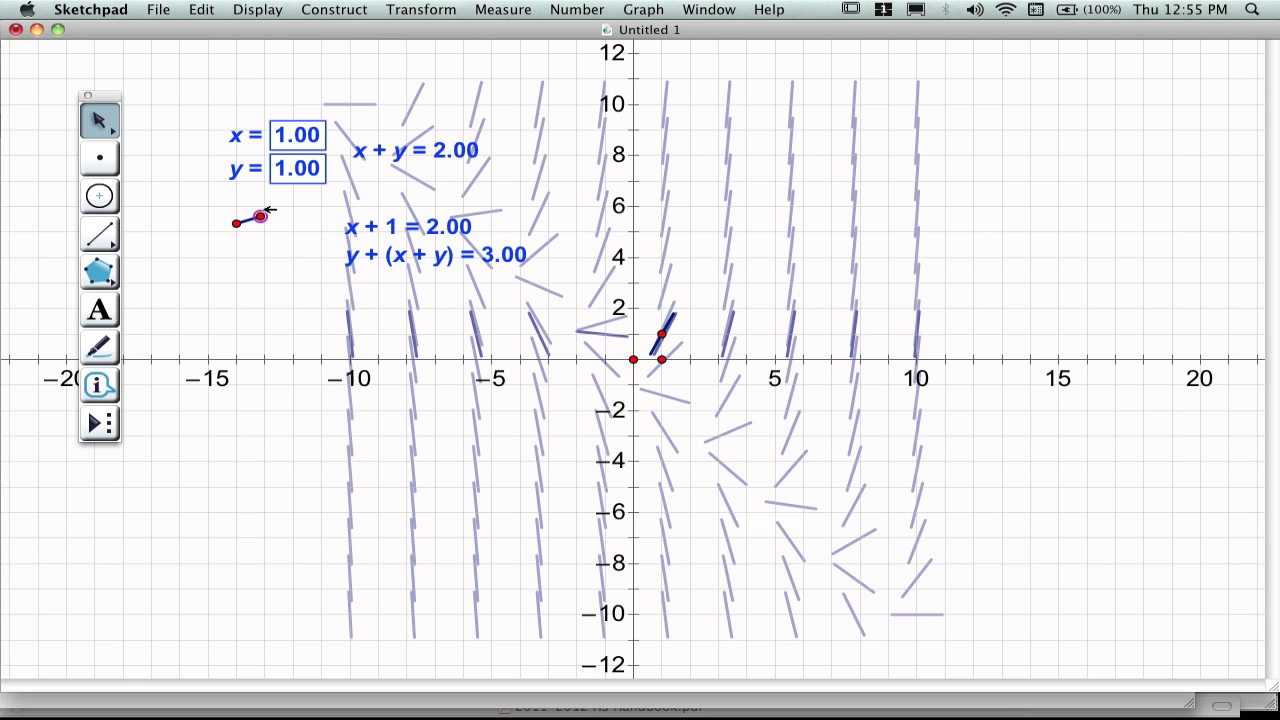
# Shorten the free radius segment to shrink the slope marks, and increase the number of samples in the family of loci.
pyautogui.moveTo(261, 215); pyautogui.dragTo(234, 236)
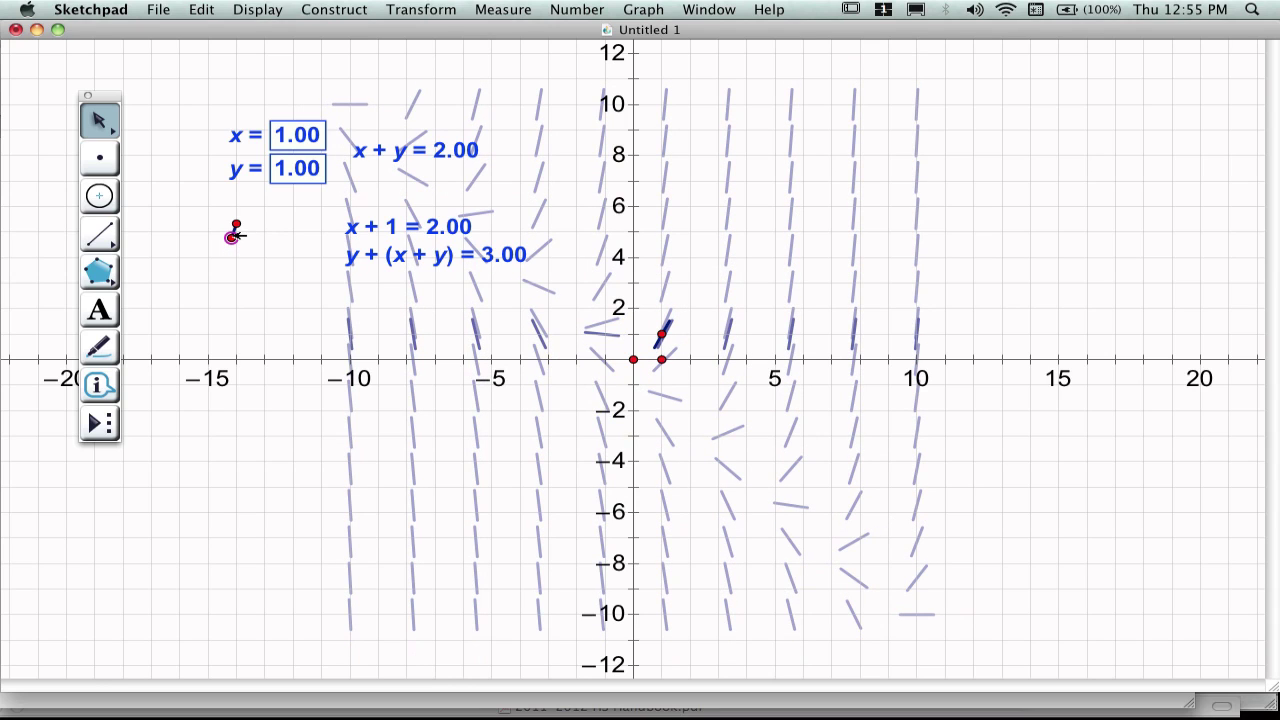
pyautogui.click(540, 247)
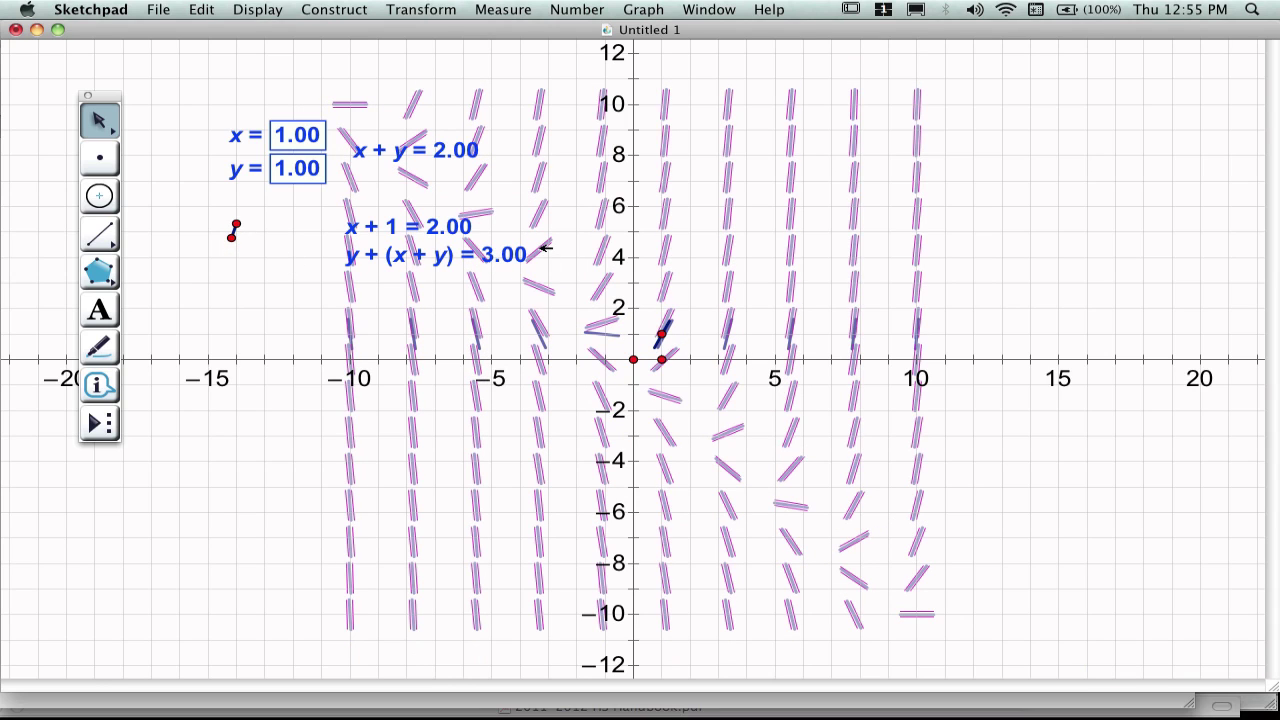
pyautogui.press('+')
pyautogui.press('+')
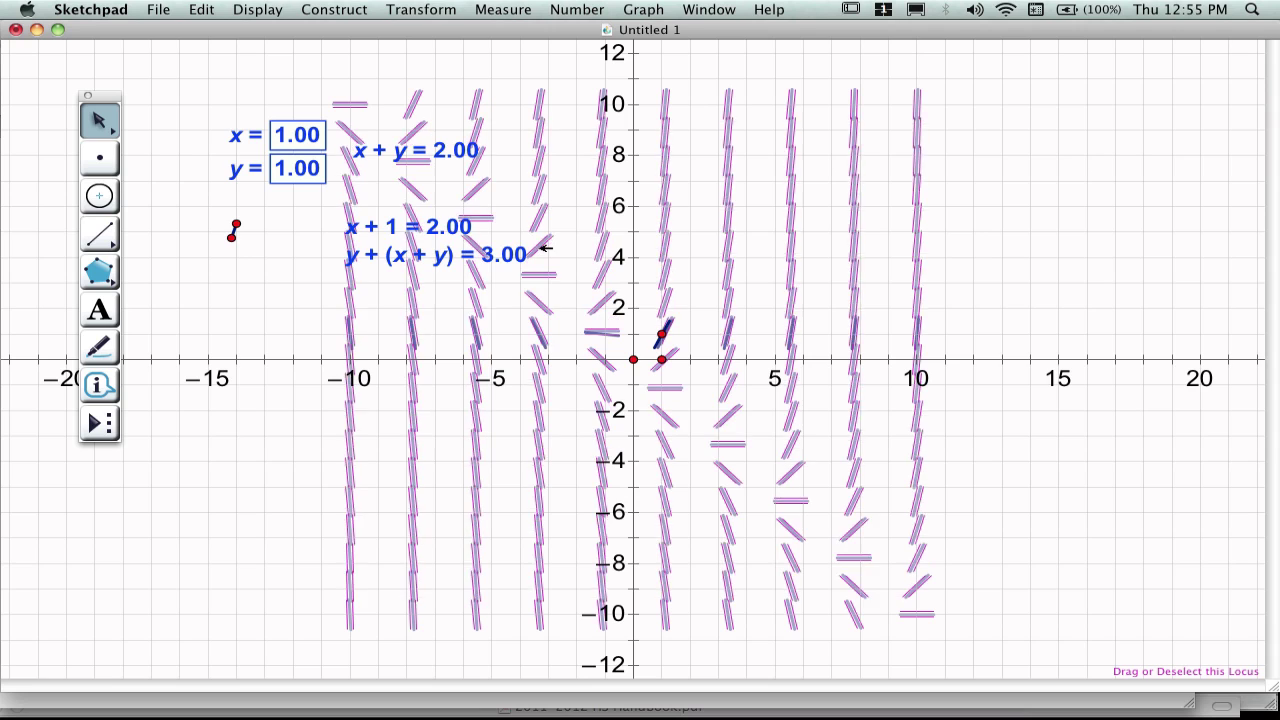
# Increase the number of samples in the original x locus to add more columns to the slope field.
pyautogui.click(685, 276)
pyautogui.click(731, 328)
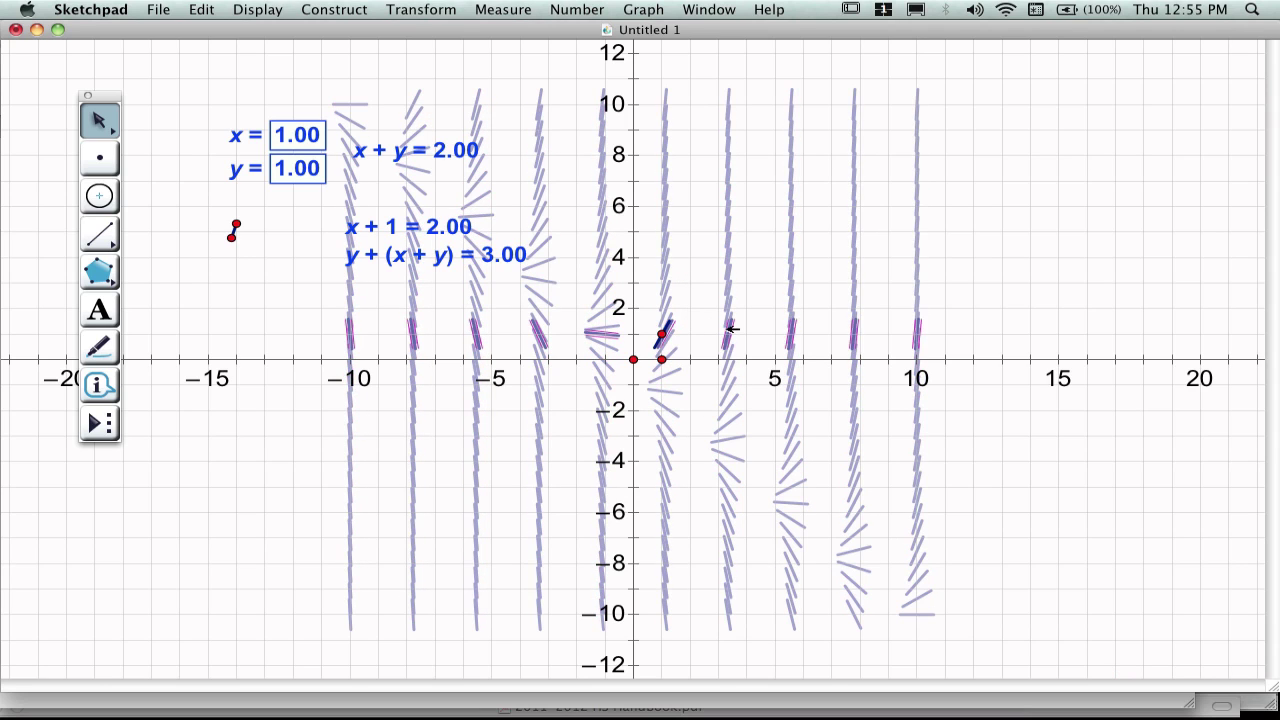
pyautogui.press('+')
pyautogui.press('+')
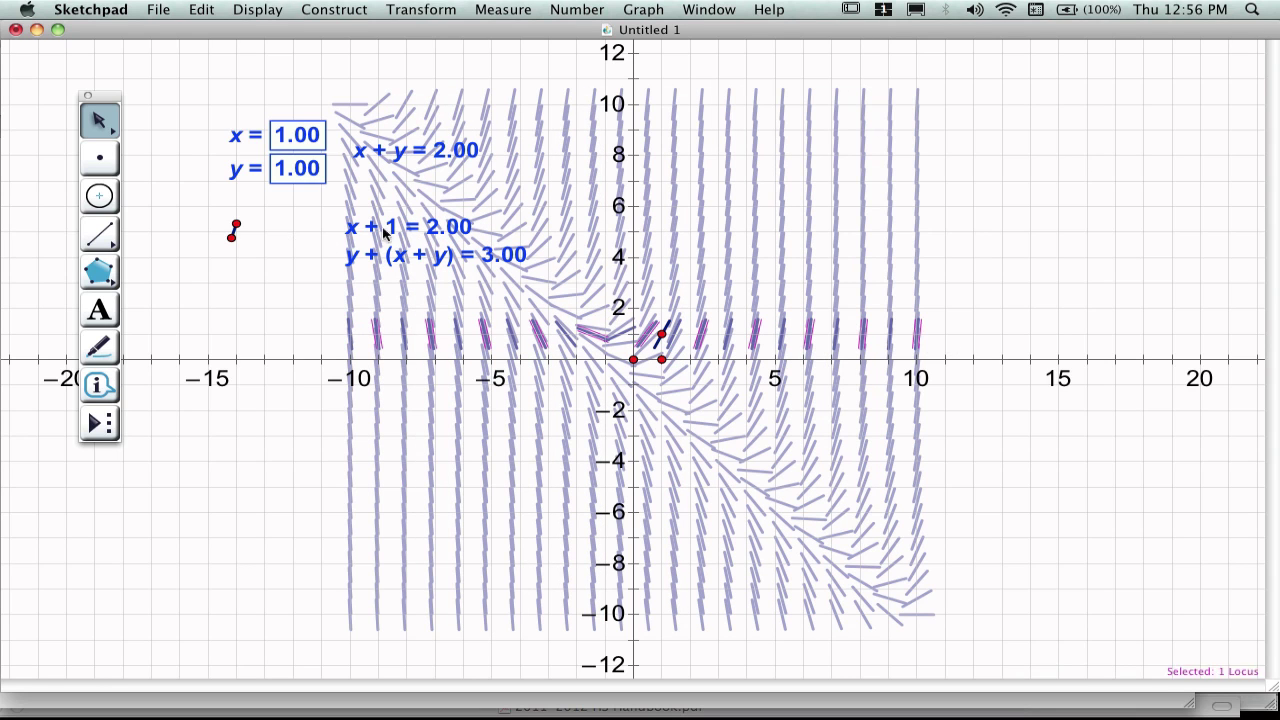
pyautogui.click(284, 221)
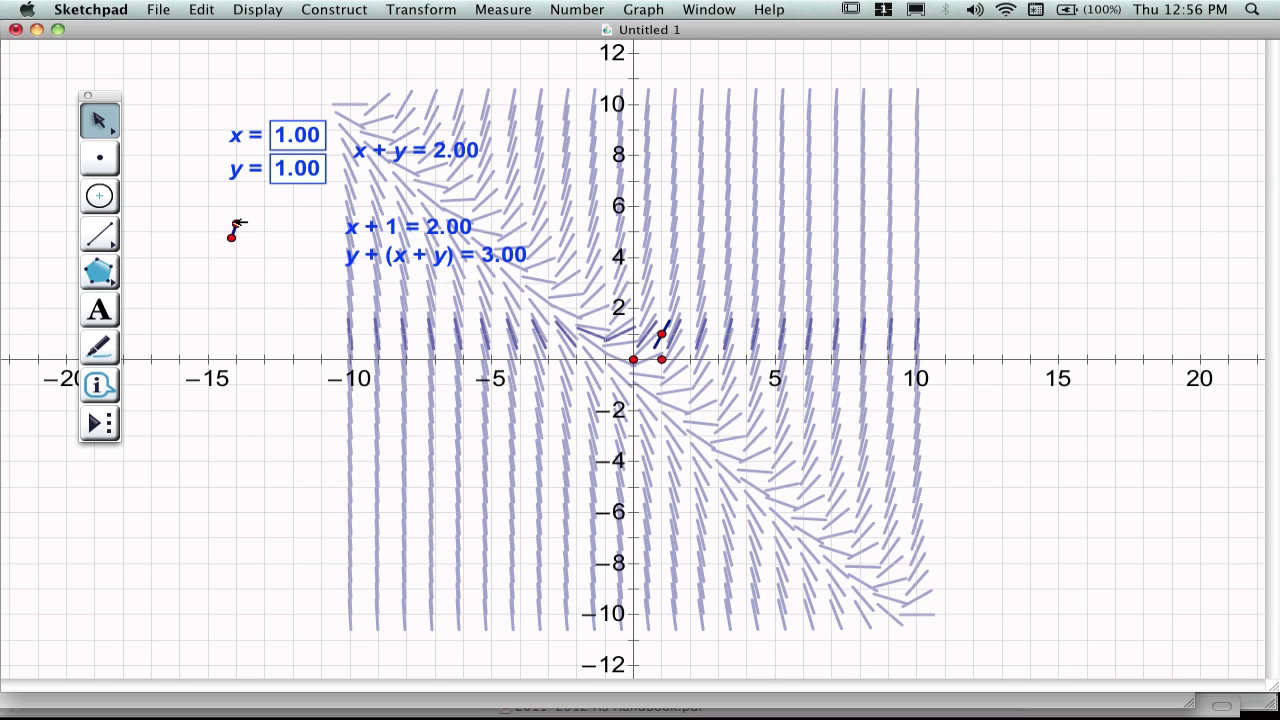
# Shorten the free radius segment further so the slope marks in the field become small, separate dashes.
pyautogui.click(236, 223)
pyautogui.moveTo(236, 223); pyautogui.dragTo(234, 231)
pyautogui.click(316, 288)
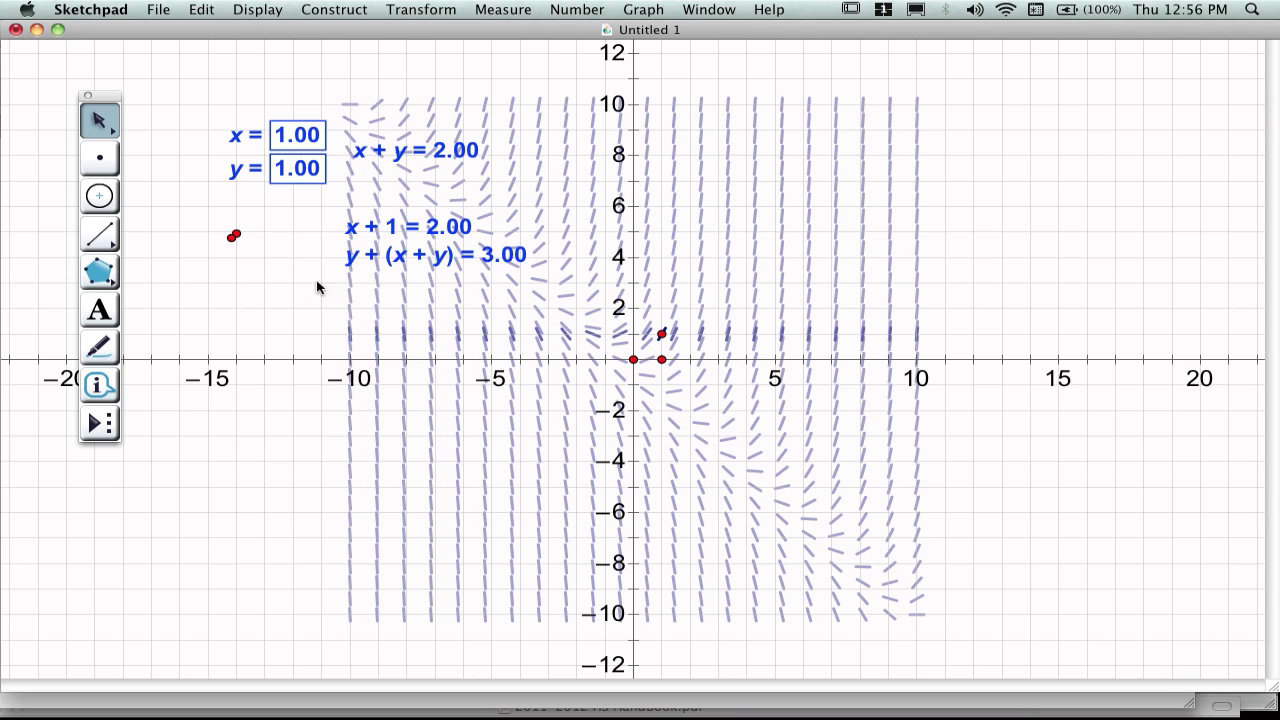
# Color the family of loci that forms the slope field black.
pyautogui.click(843, 182)
pyautogui.click(362, 8)
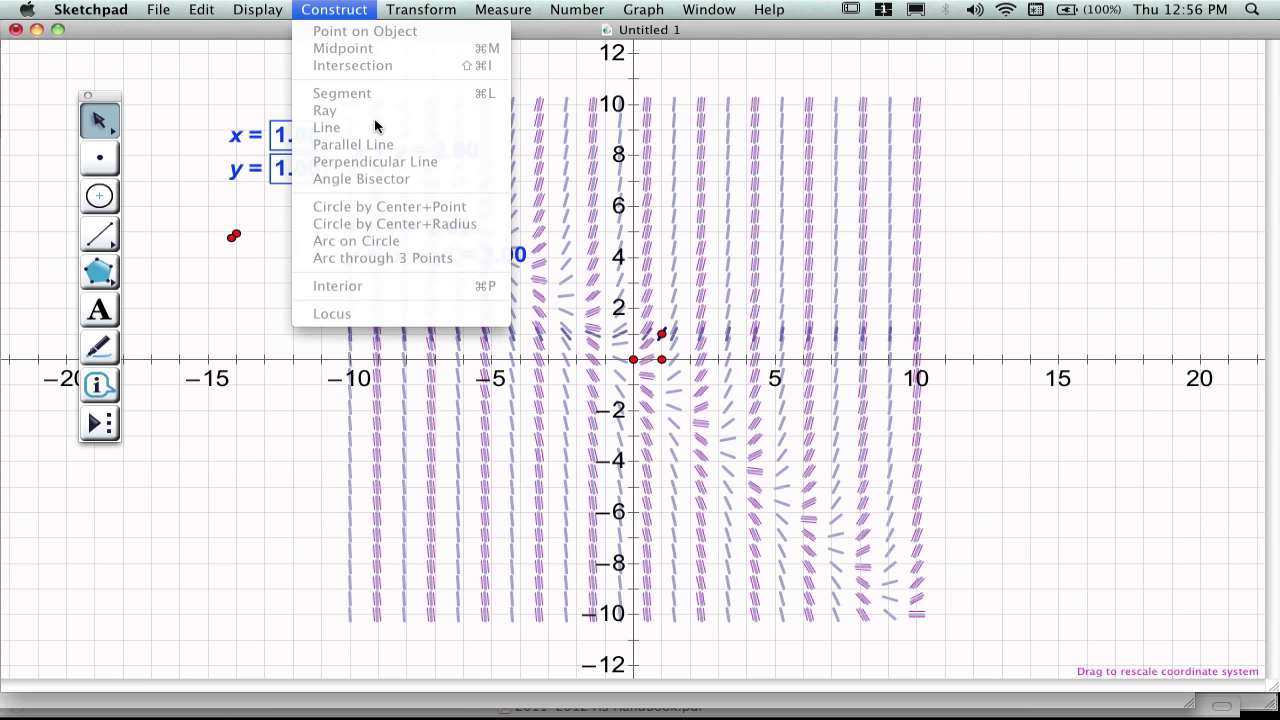
pyautogui.moveTo(256, 8)
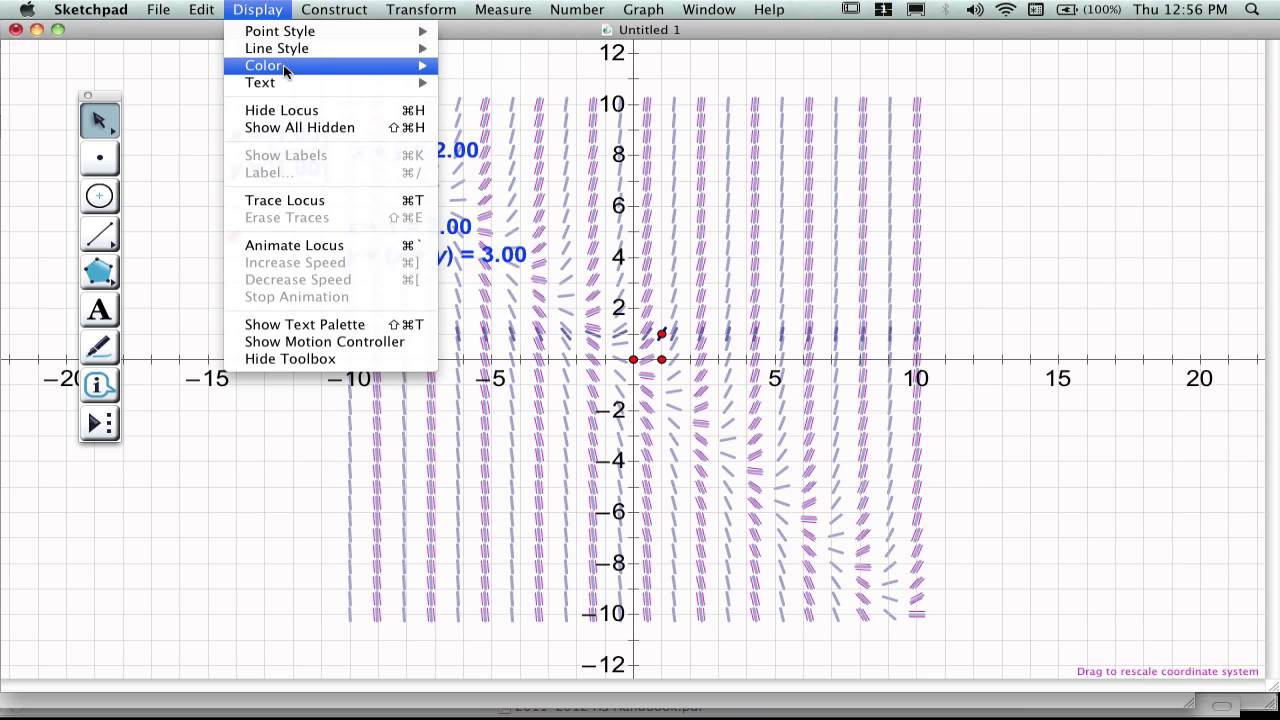
pyautogui.moveTo(286, 67)
pyautogui.click(484, 67)
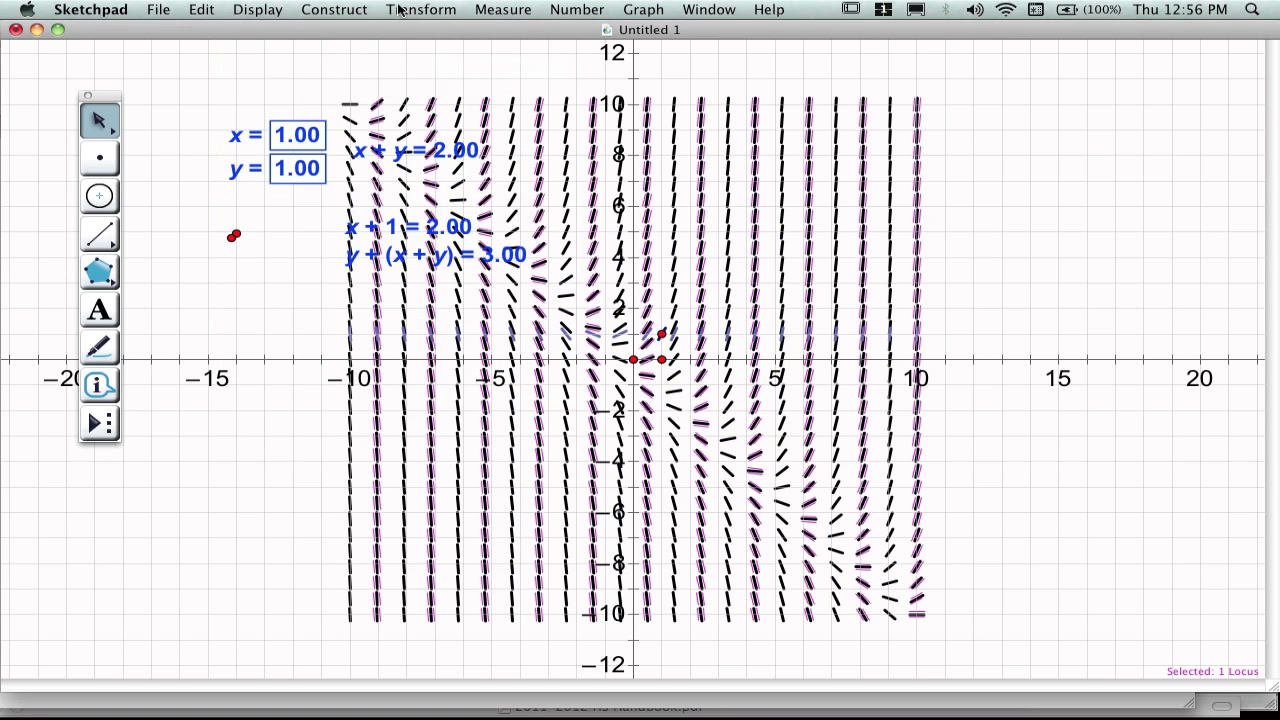
# Set the line style of the slope field's family of loci to Thin and deselect it.
pyautogui.click(352, 9)
pyautogui.moveTo(240, 8)
pyautogui.moveTo(270, 65)
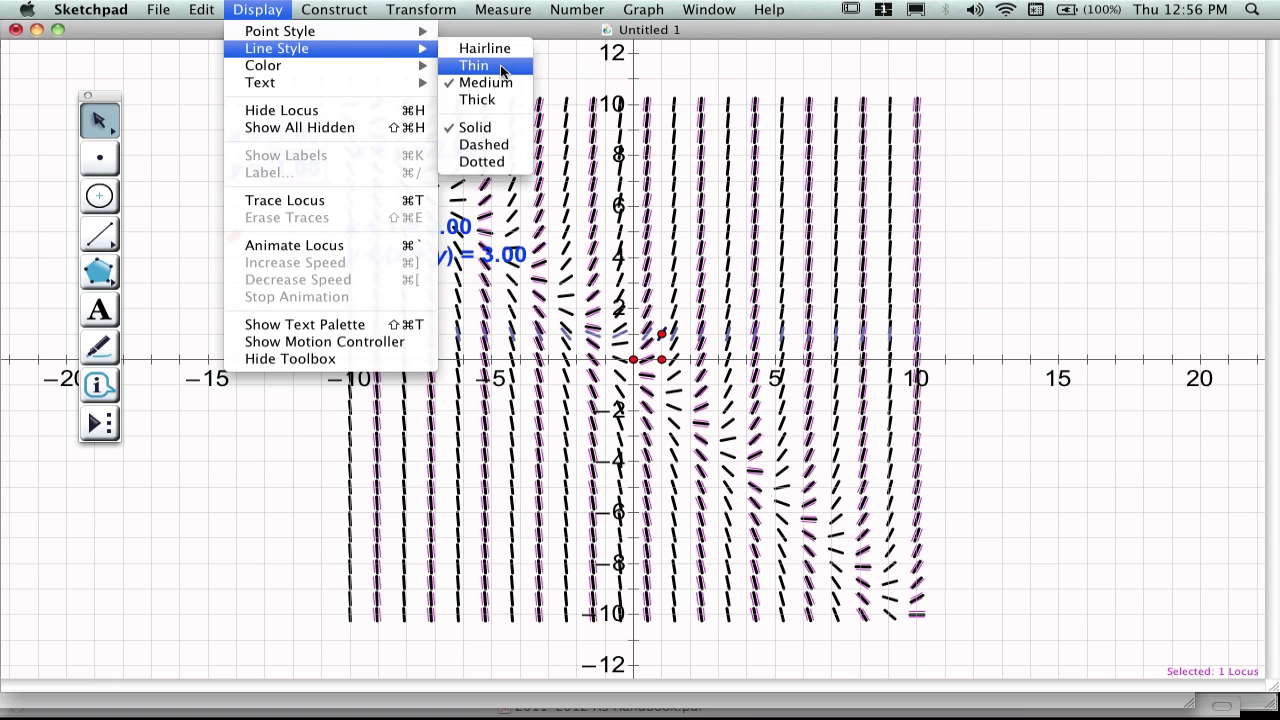
pyautogui.click(500, 64)
pyautogui.click(988, 166)
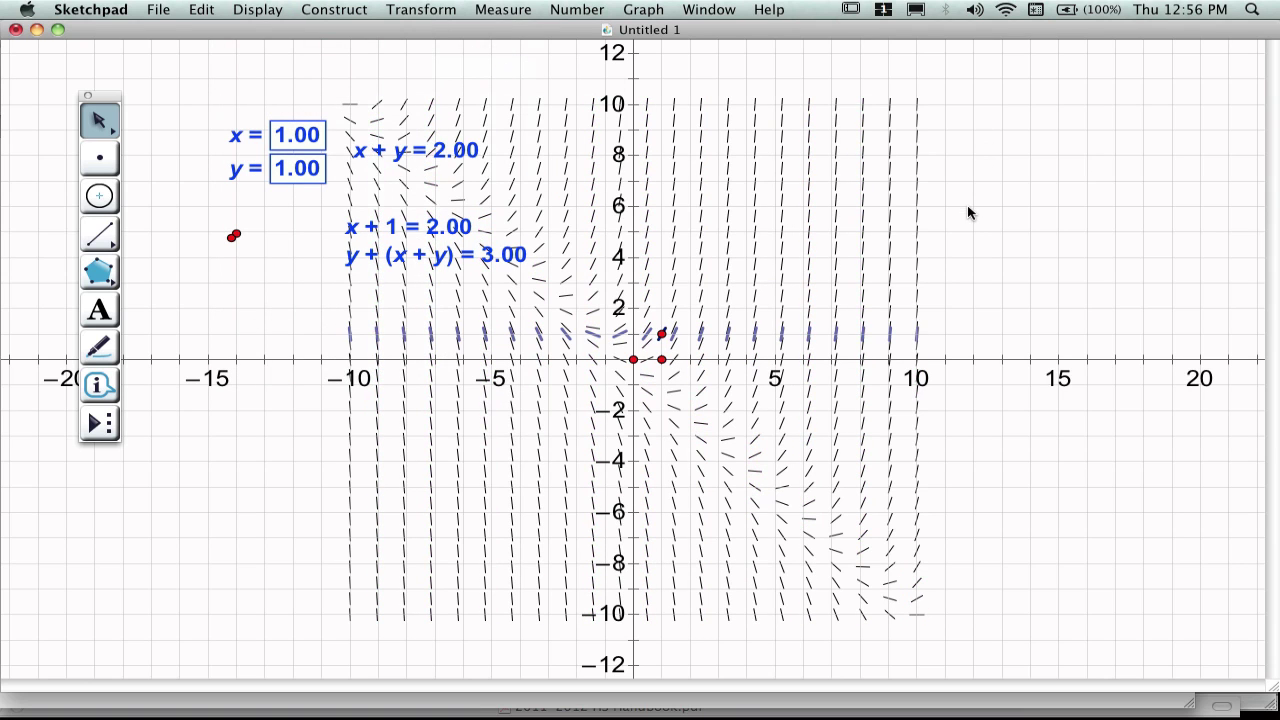
# Hide the coordinate grid and shift the origin rightward so the slope field clears the parameters and calculations.
pyautogui.click(976, 204)
pyautogui.press('super+h')
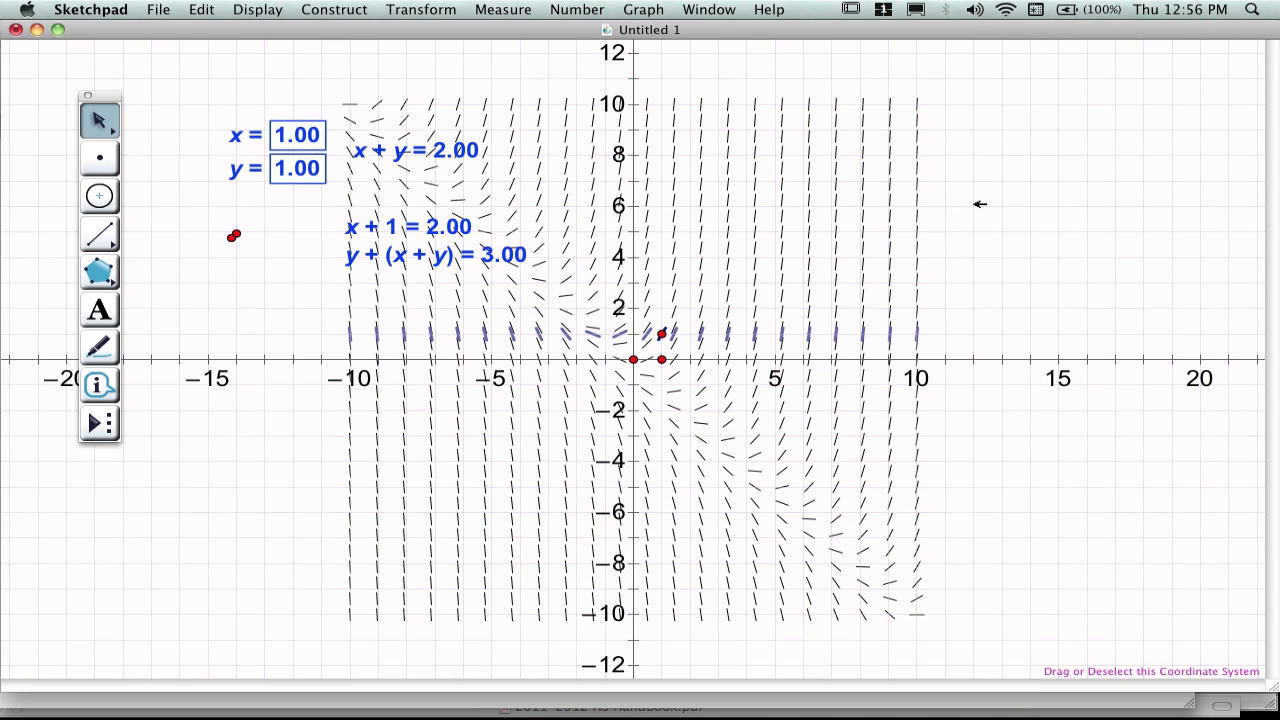
pyautogui.moveTo(638, 317); pyautogui.dragTo(819, 308)
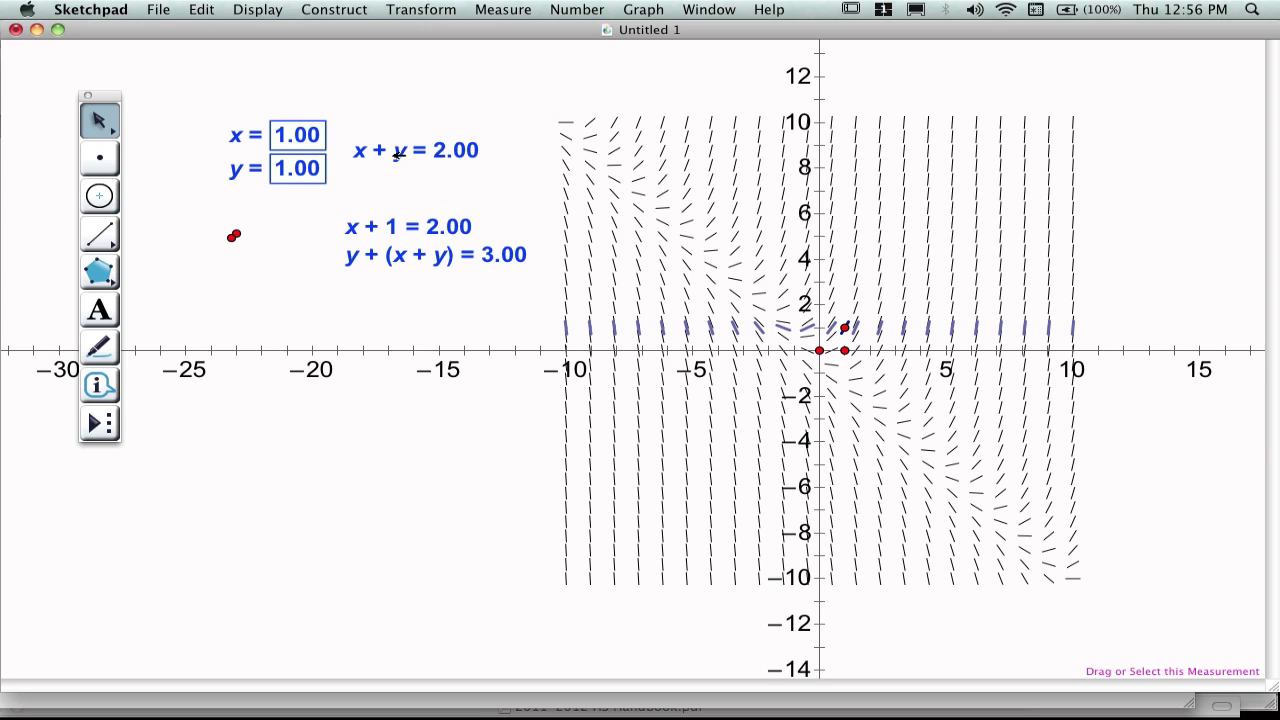
# Place the x + y calculation just above the slope field and edit its expression to x/y.
pyautogui.moveTo(397, 155); pyautogui.dragTo(604, 82)
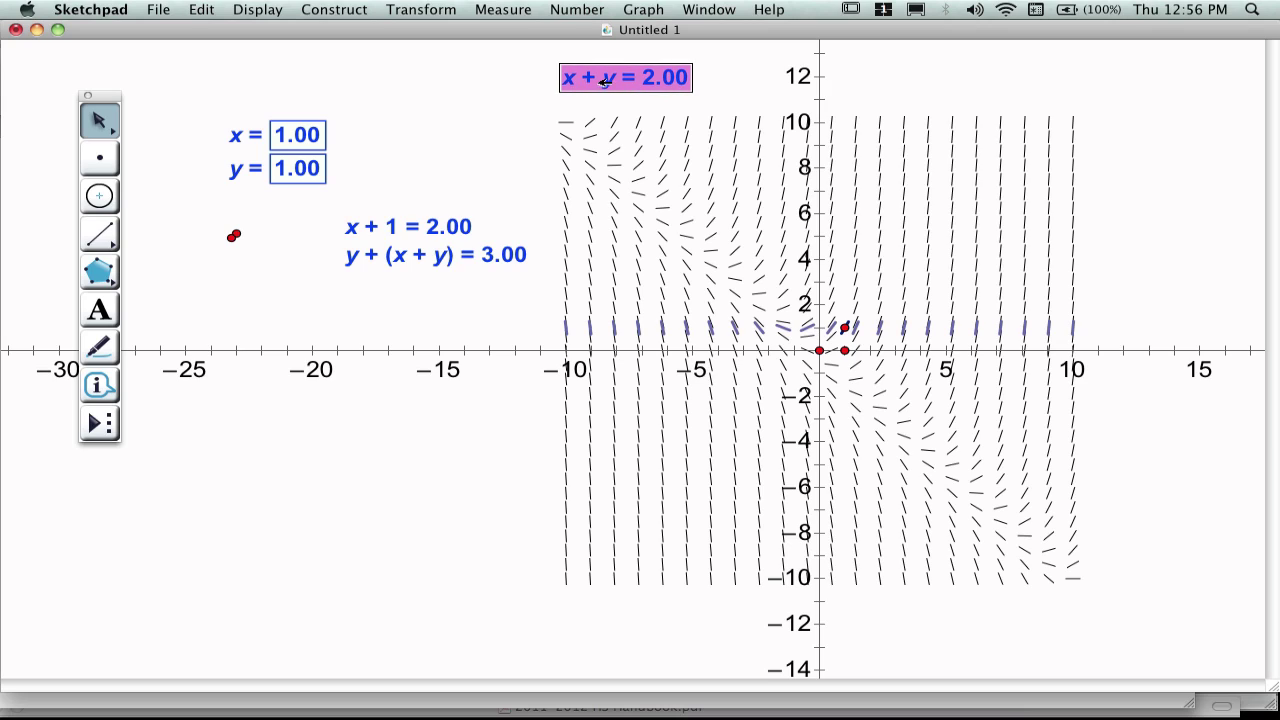
pyautogui.click(540, 100)
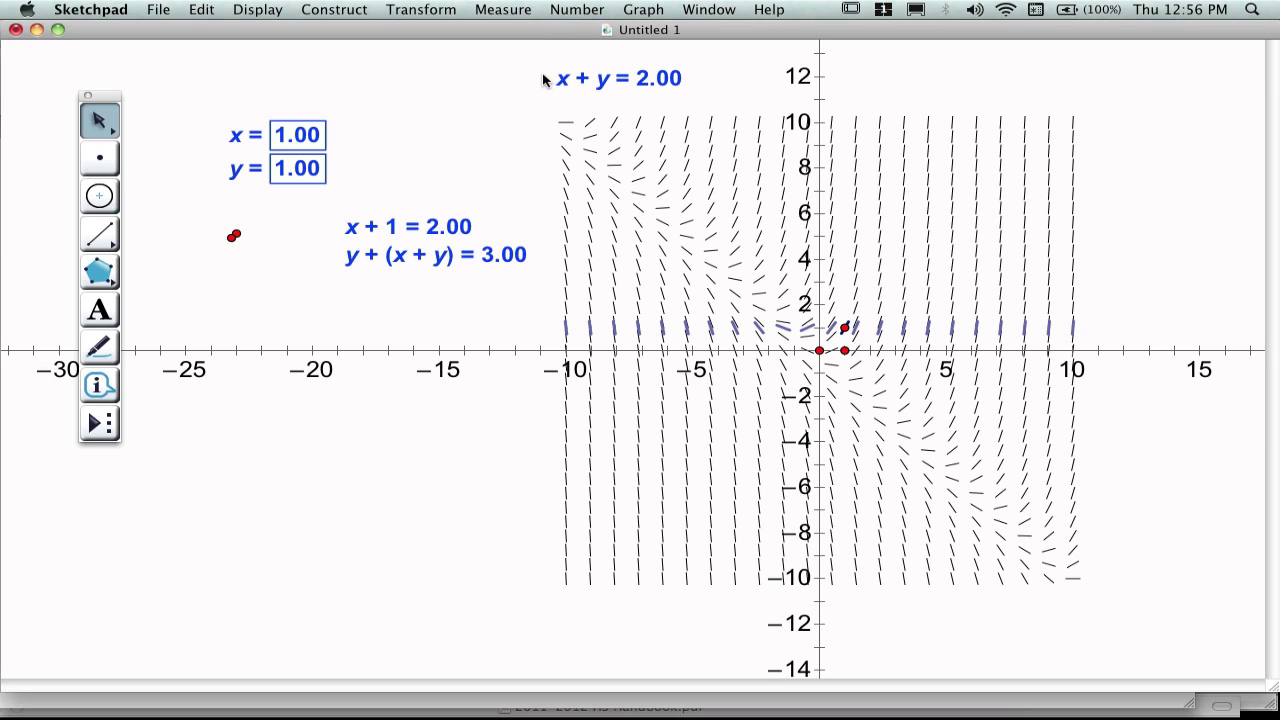
pyautogui.doubleClick(612, 78)
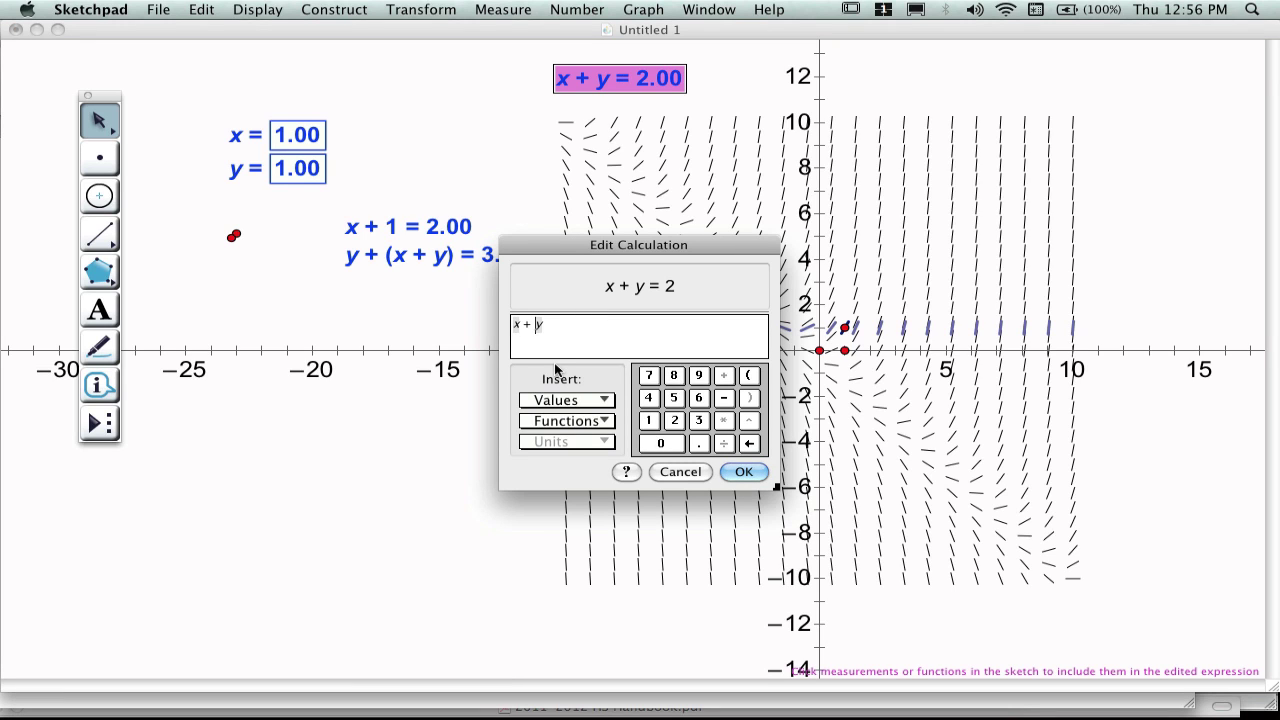
pyautogui.press('Left')
pyautogui.press('BackSpace')
pyautogui.write('/')
pyautogui.click(758, 471)
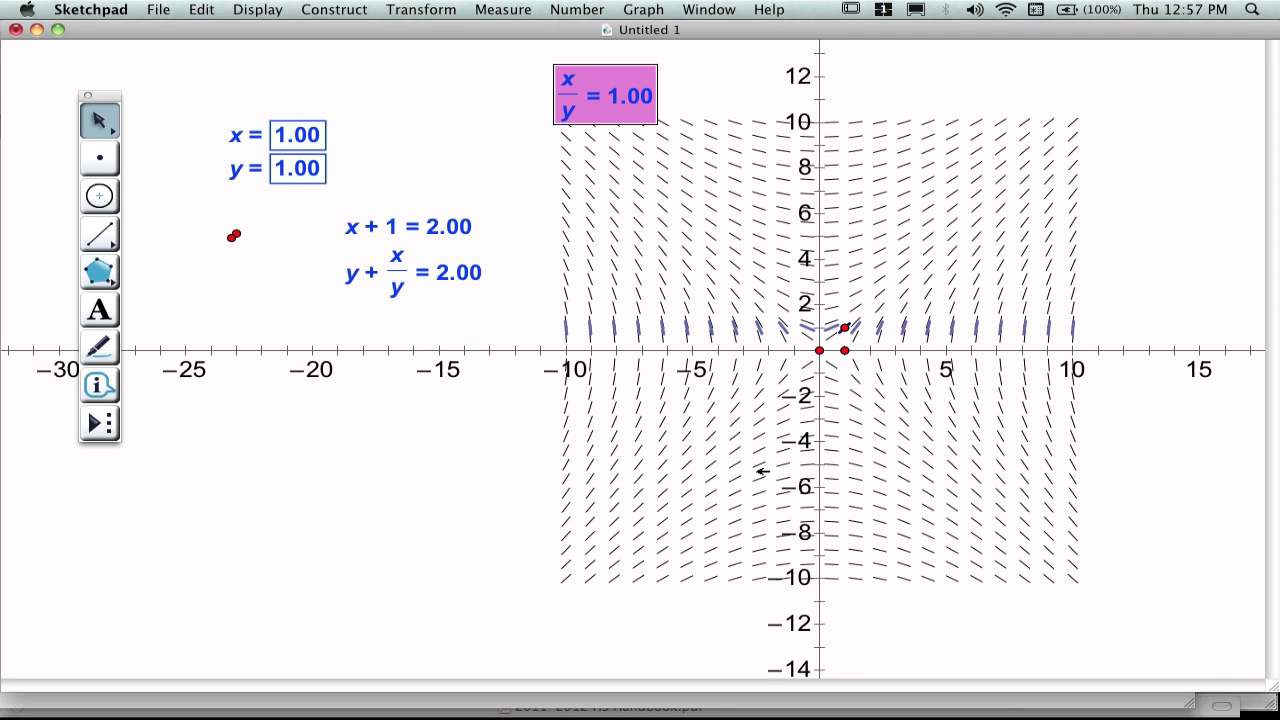
pyautogui.moveTo(579, 92); pyautogui.dragTo(589, 75)
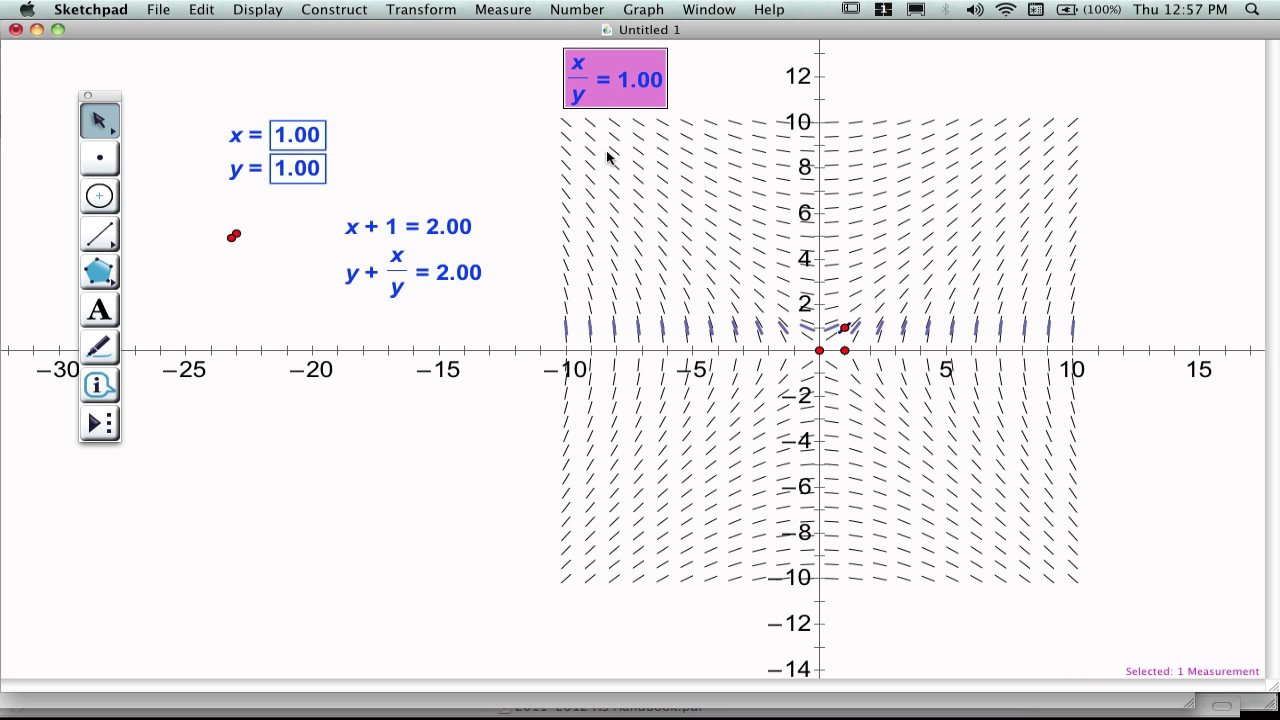